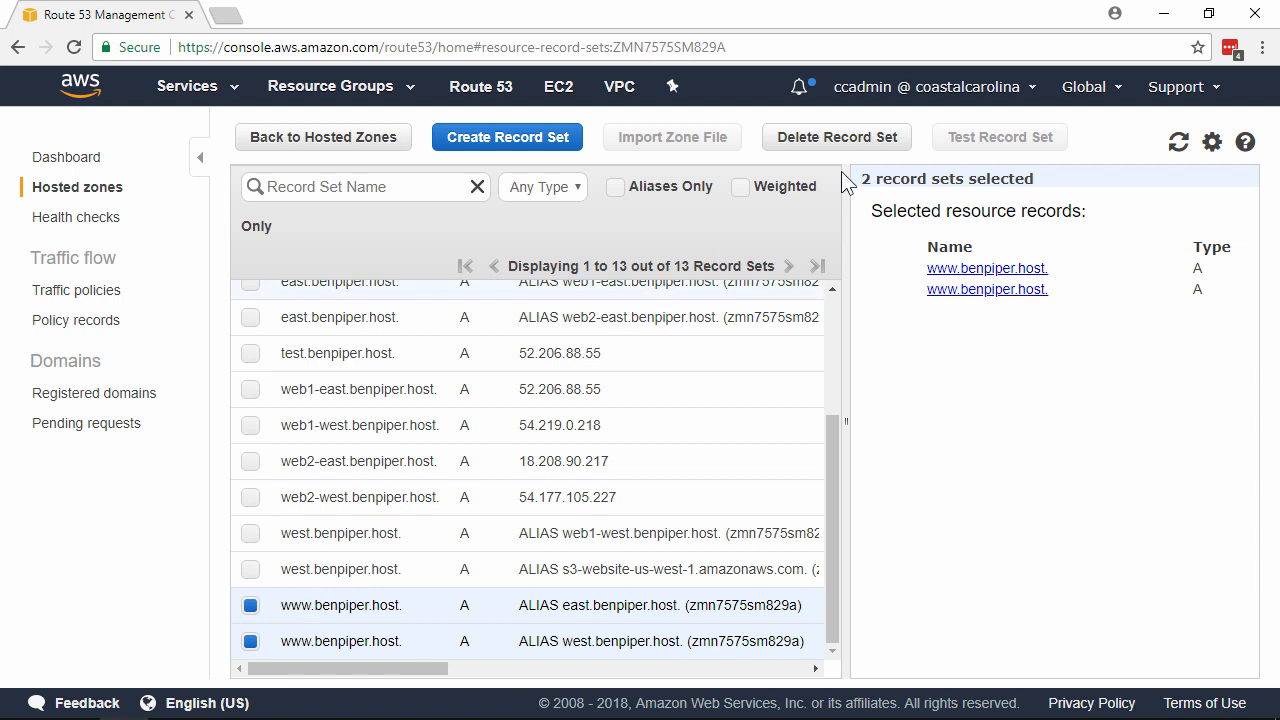
Step: Delete the two selected www alias record sets from the hosted zone and confirm the deletion
left_click(862, 145)
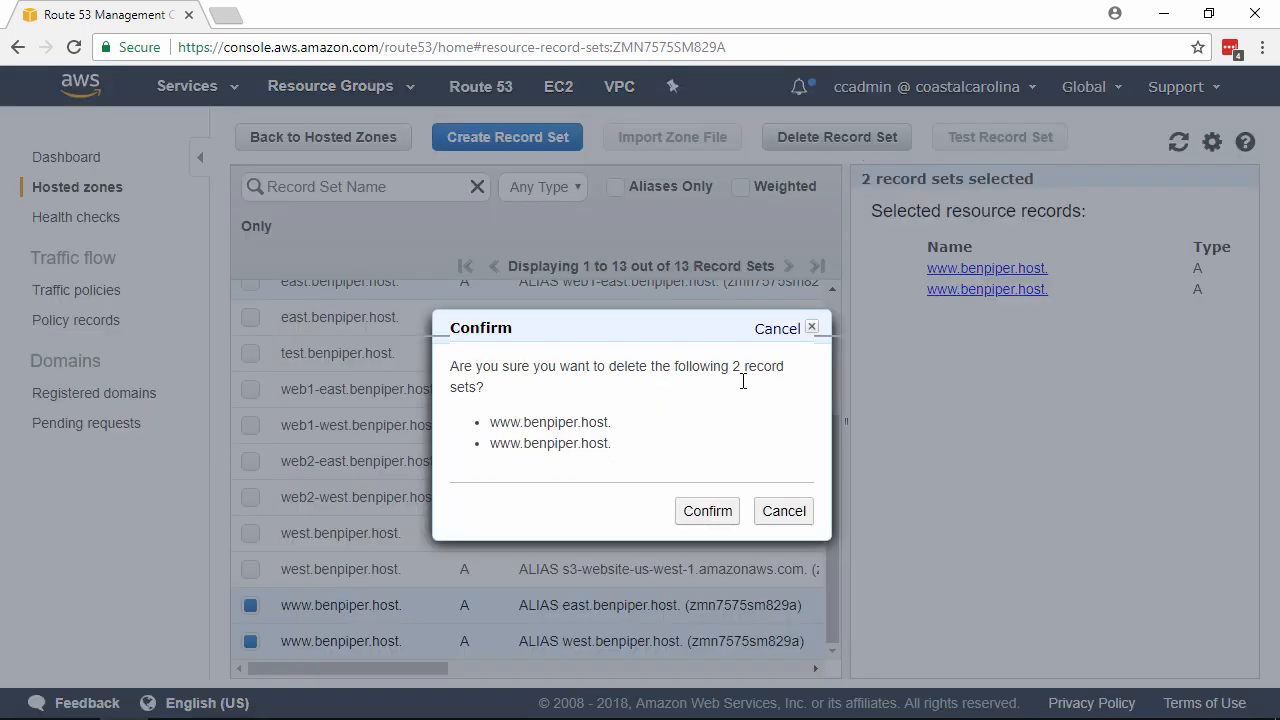
left_click(708, 512)
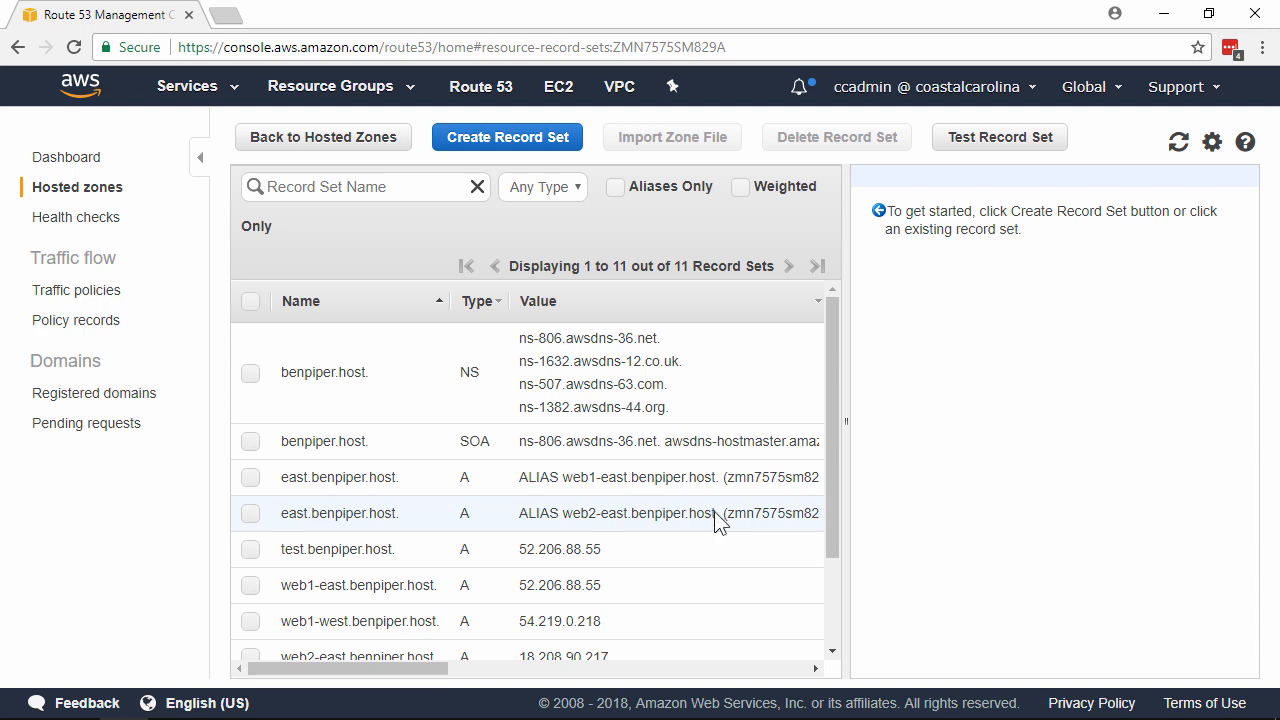
Step: Set the TTL of the web1-east A record to 30 seconds and save the record set
scroll(718, 520, "down", 1)
left_click(630, 490)
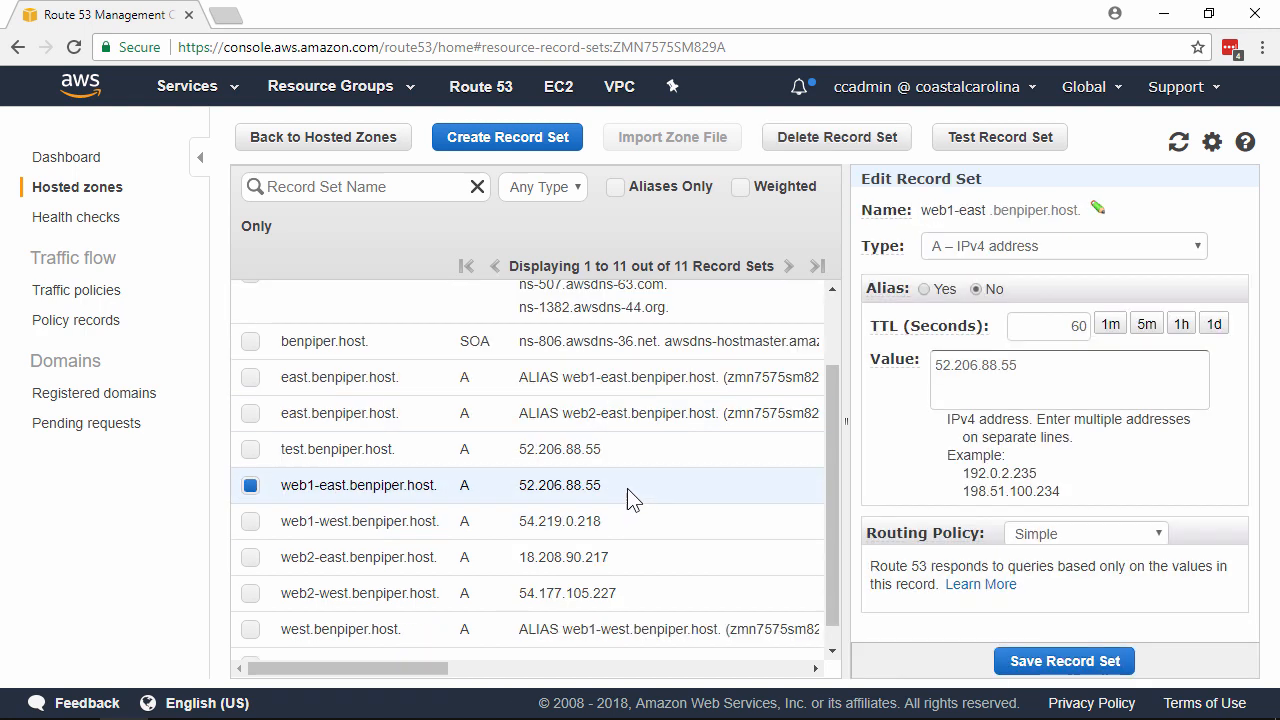
left_click_drag(1050, 327, 1100, 338)
type("30")
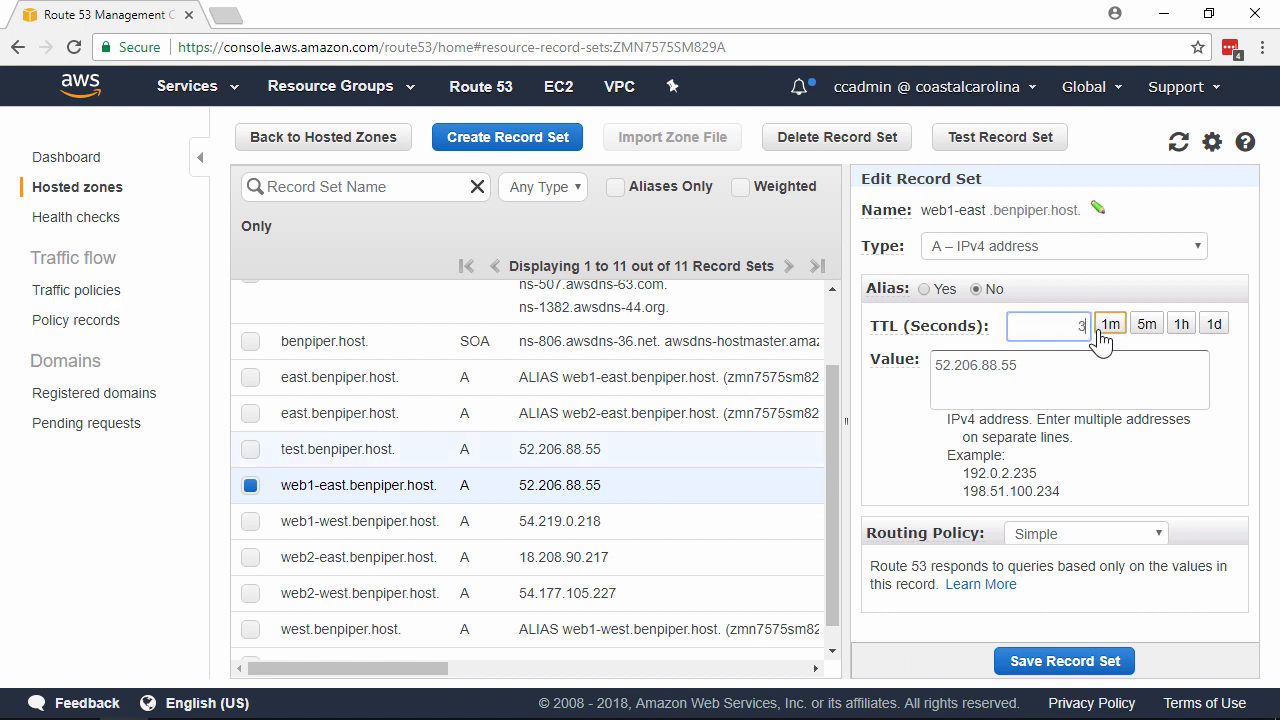
left_click(1088, 662)
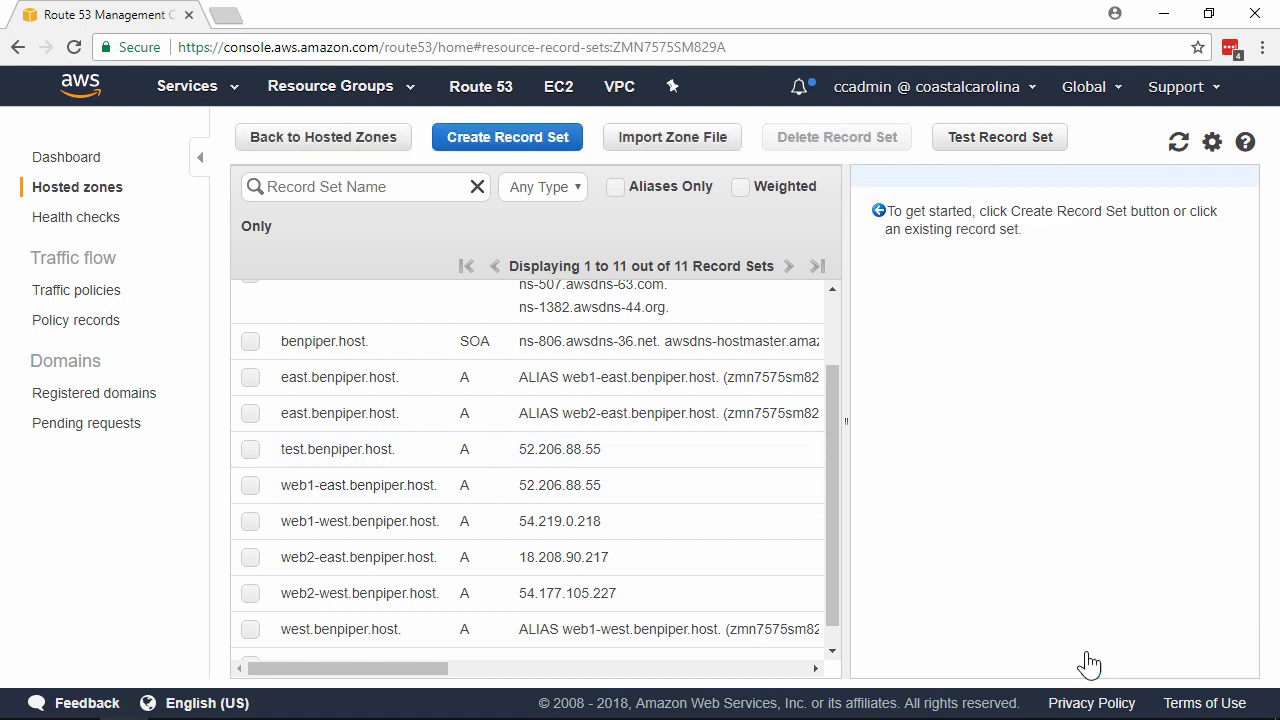
Step: Set the TTL of the web2-east A record to 30 seconds and save the record set
left_click(640, 577)
left_click_drag(1068, 327, 1108, 340)
type("30")
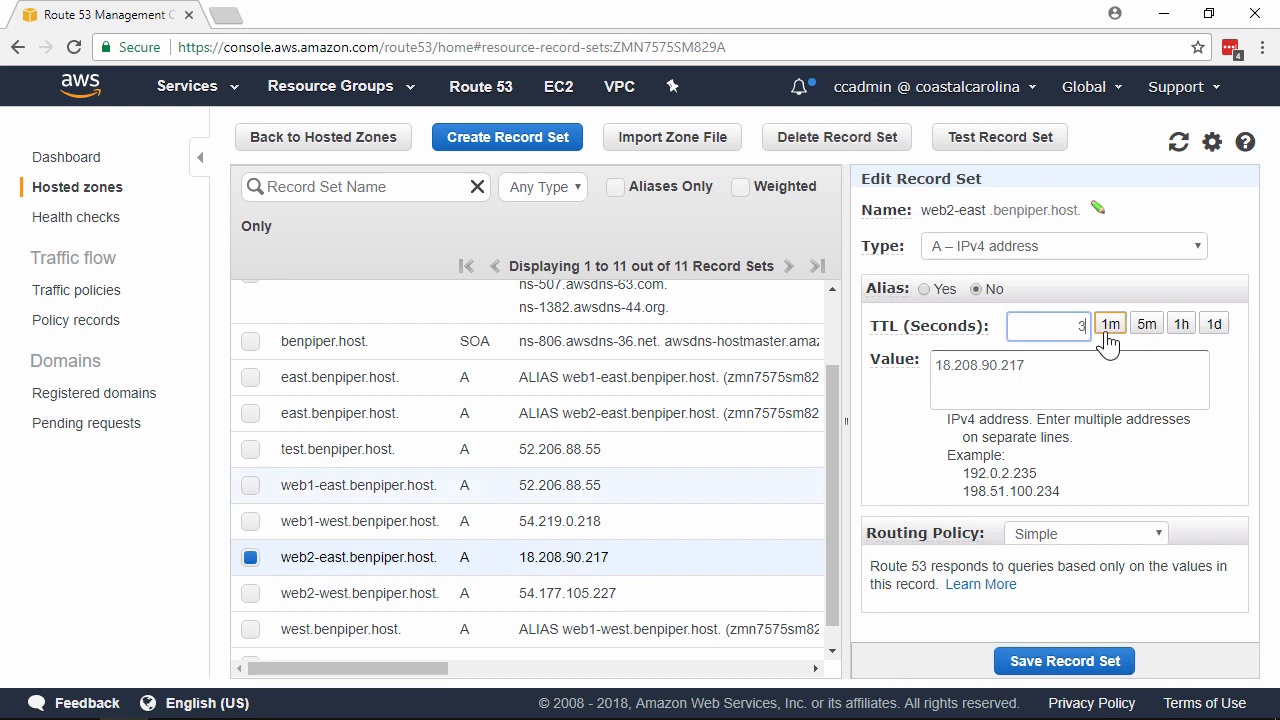
left_click(1045, 662)
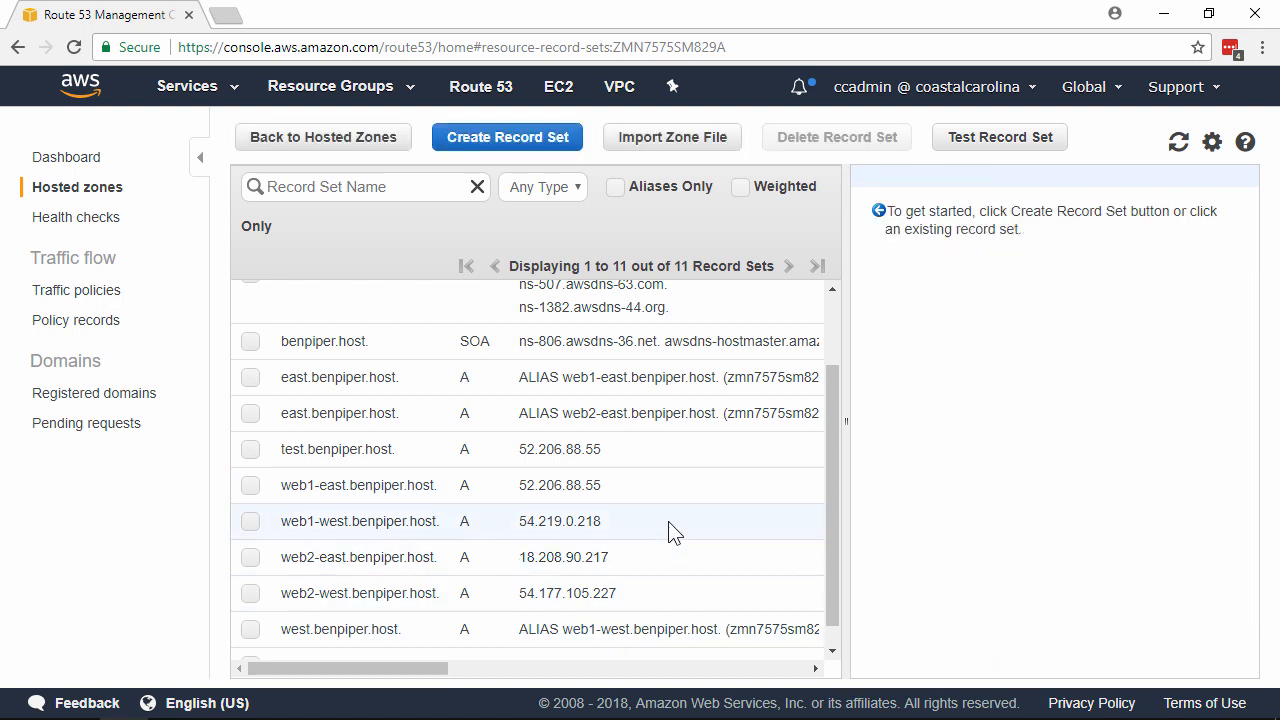
Step: Set the TTL of the web1-west A record to 30 seconds and save the record set
left_click(672, 523)
left_click_drag(1072, 328, 1120, 342)
type("30")
left_click(1118, 662)
Step: Set the TTL of the web2-west A record to 30 seconds and save the record set
left_click(701, 593)
left_click_drag(1070, 327, 1104, 340)
type("30")
left_click(1094, 666)
Step: Start a new A record set named www, make it an alias, and enter the web1-east host as its target
left_click(527, 142)
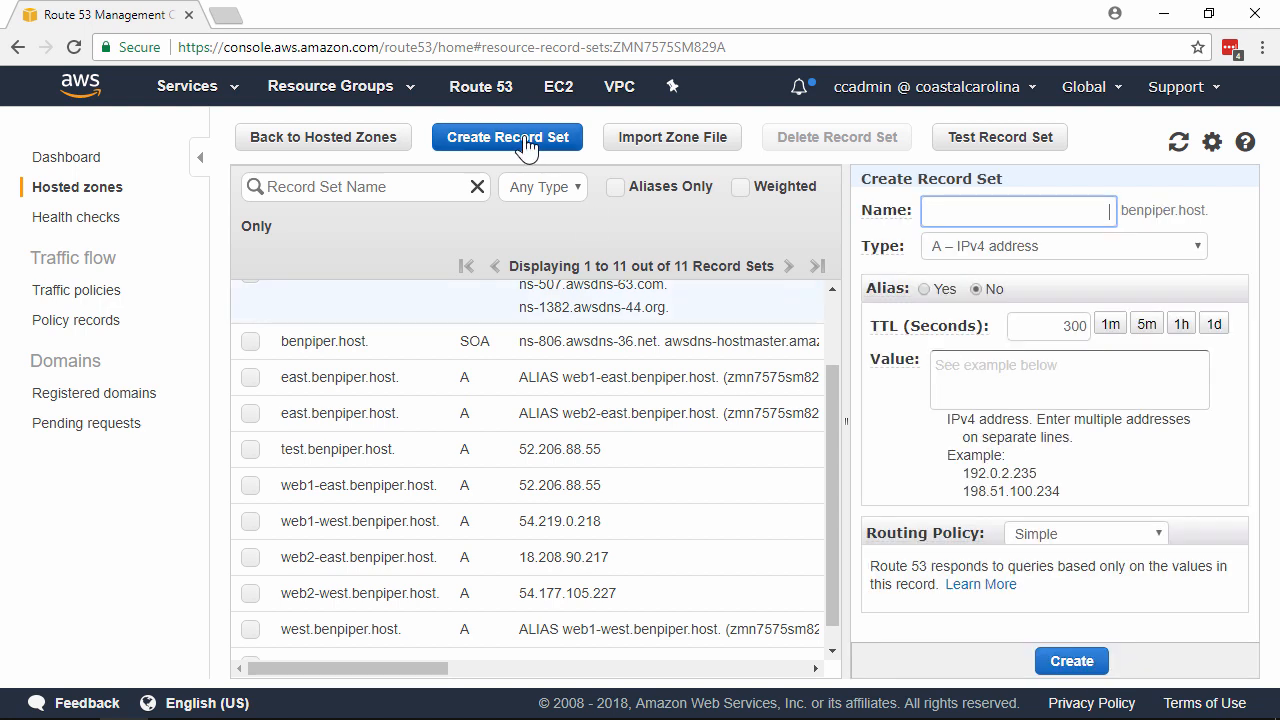
left_click_drag(847, 425, 580, 418)
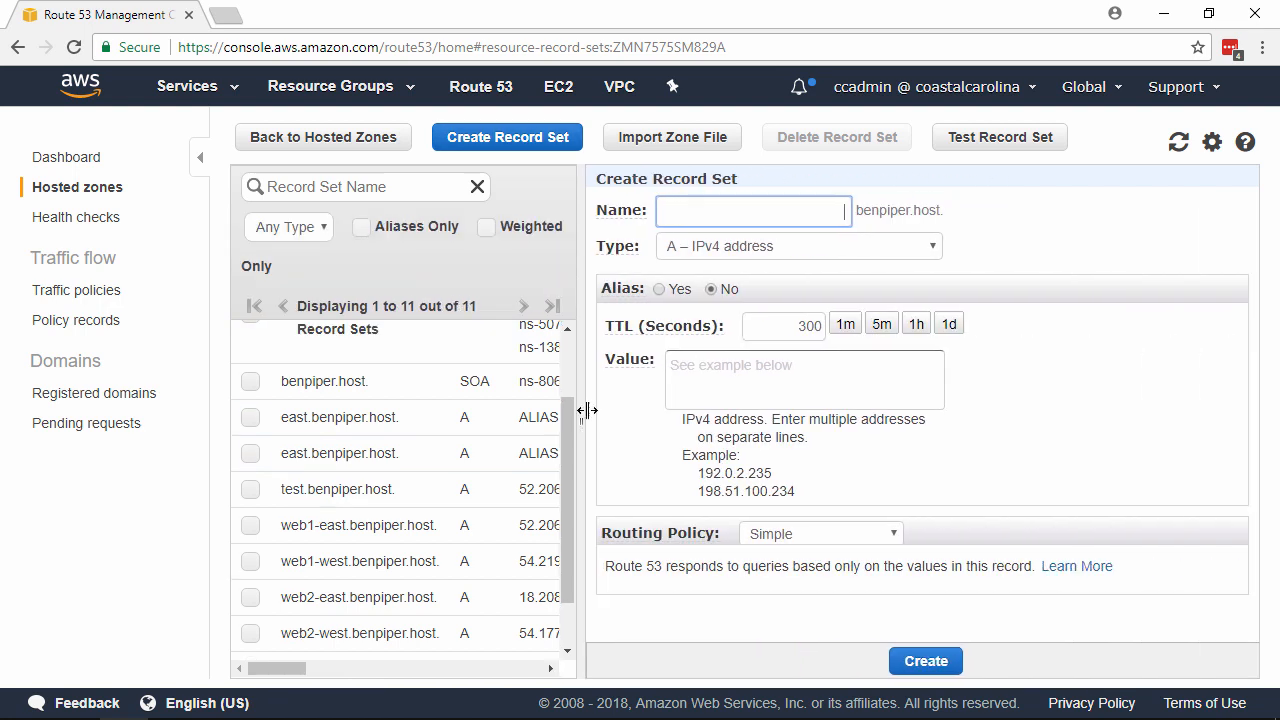
type("www")
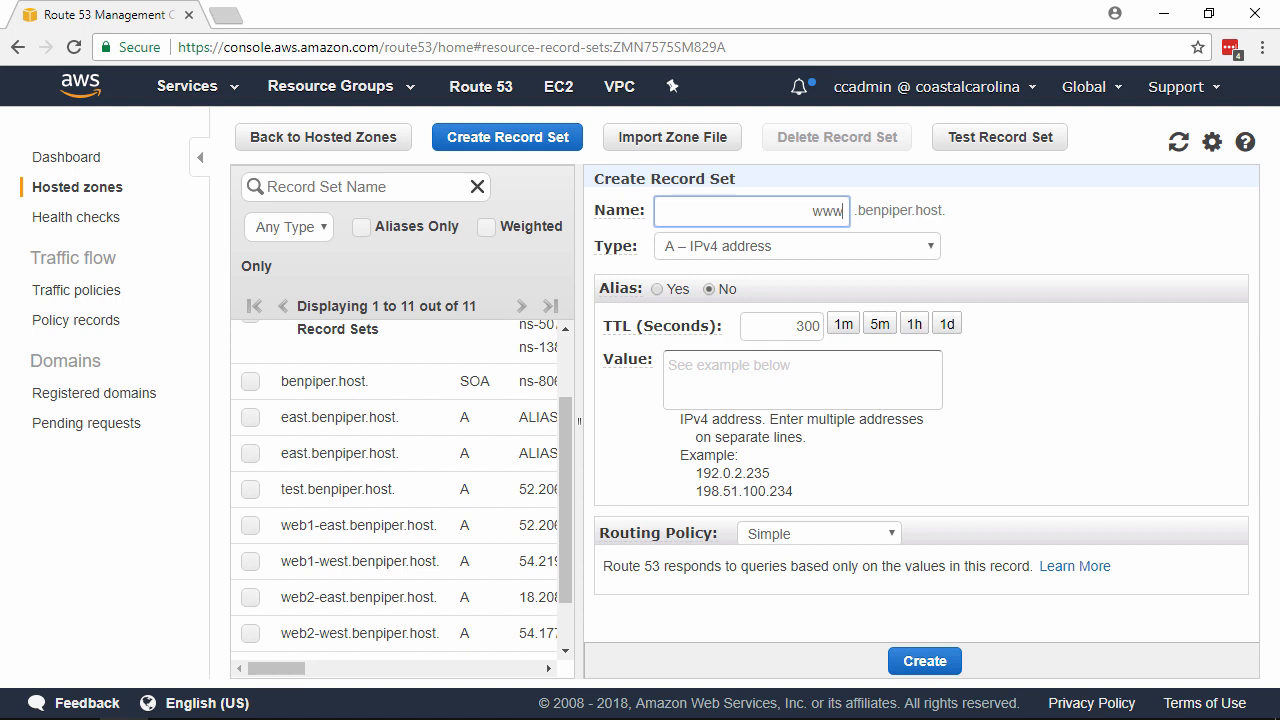
left_click(657, 289)
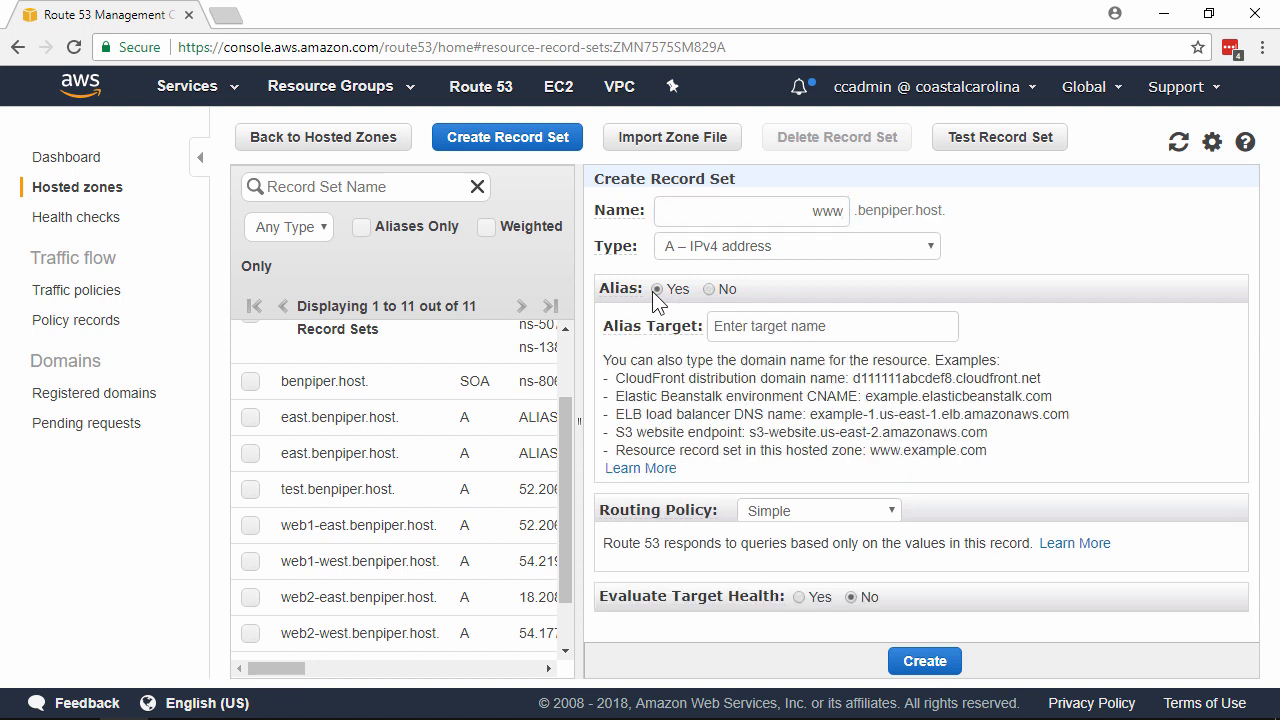
left_click(820, 326)
type("we")
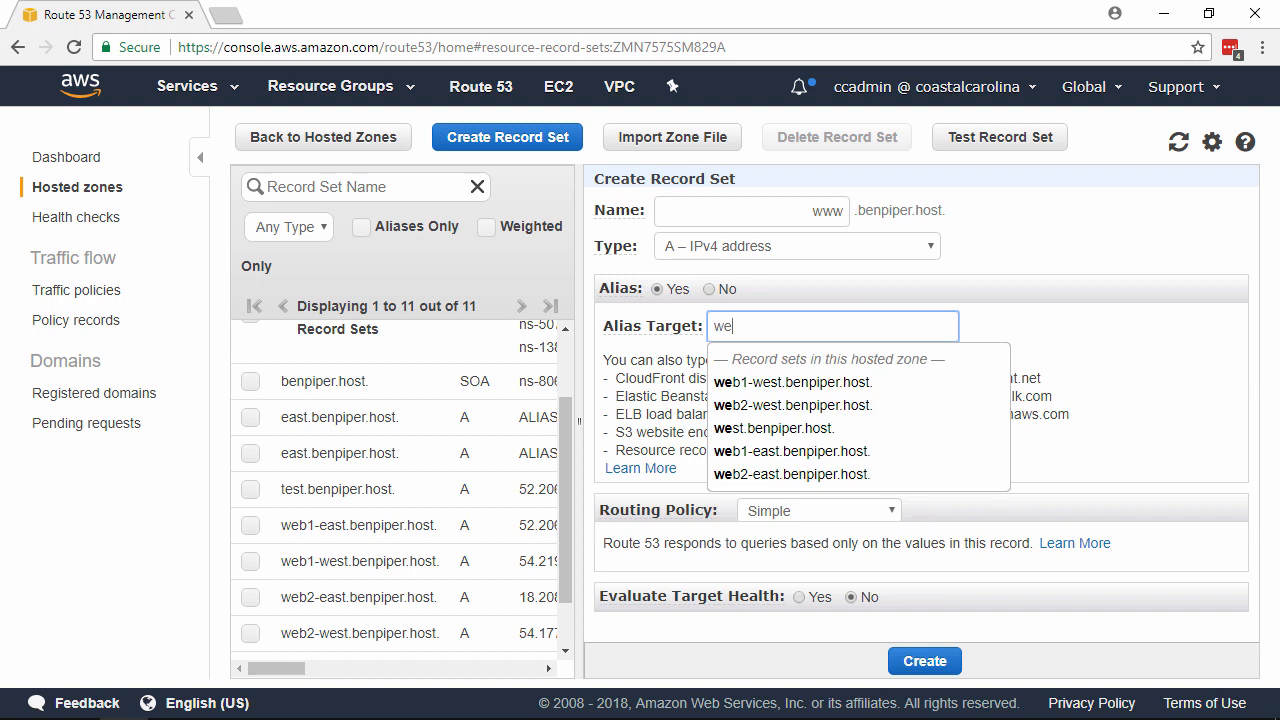
type("b1-east")
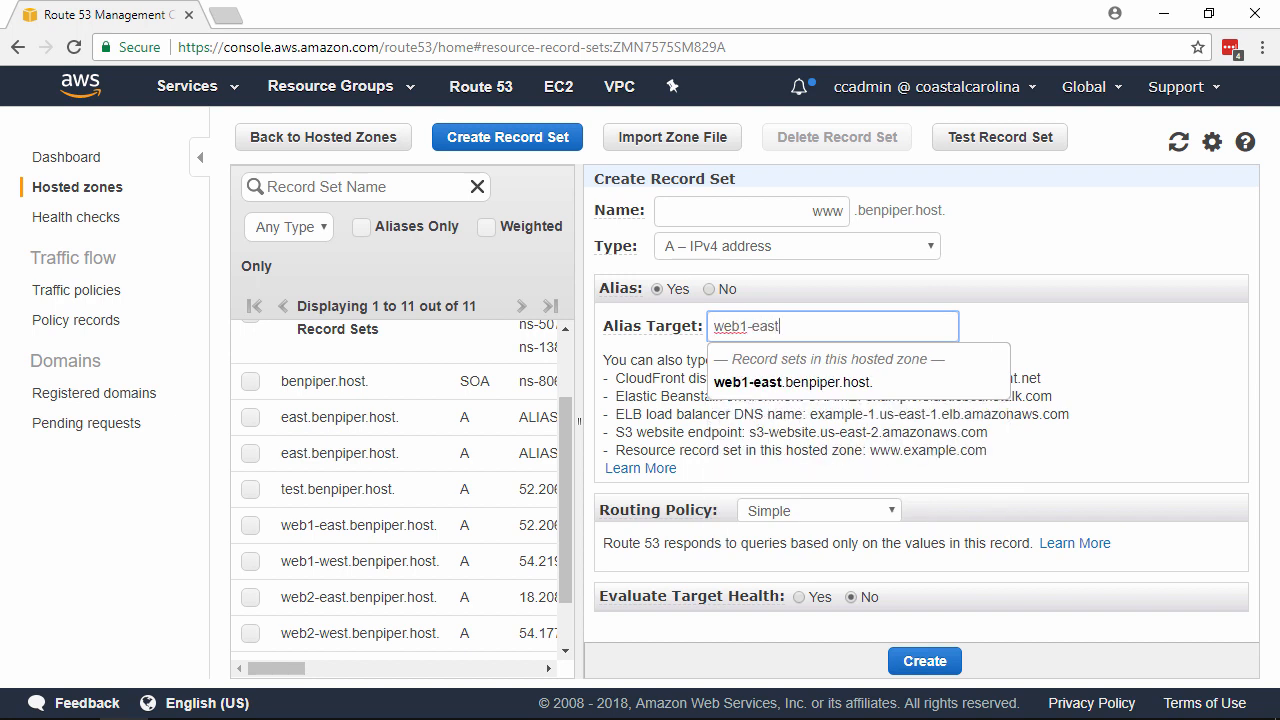
key("Down")
key("Tab")
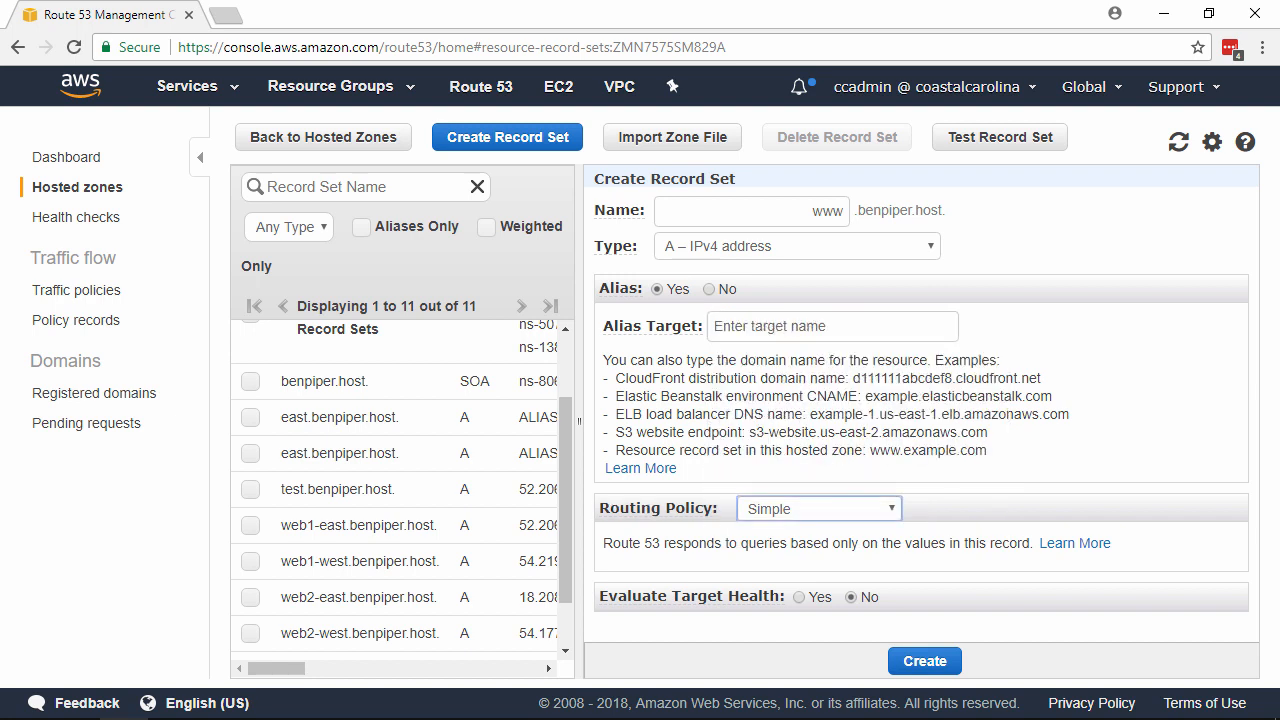
key("shift+Tab")
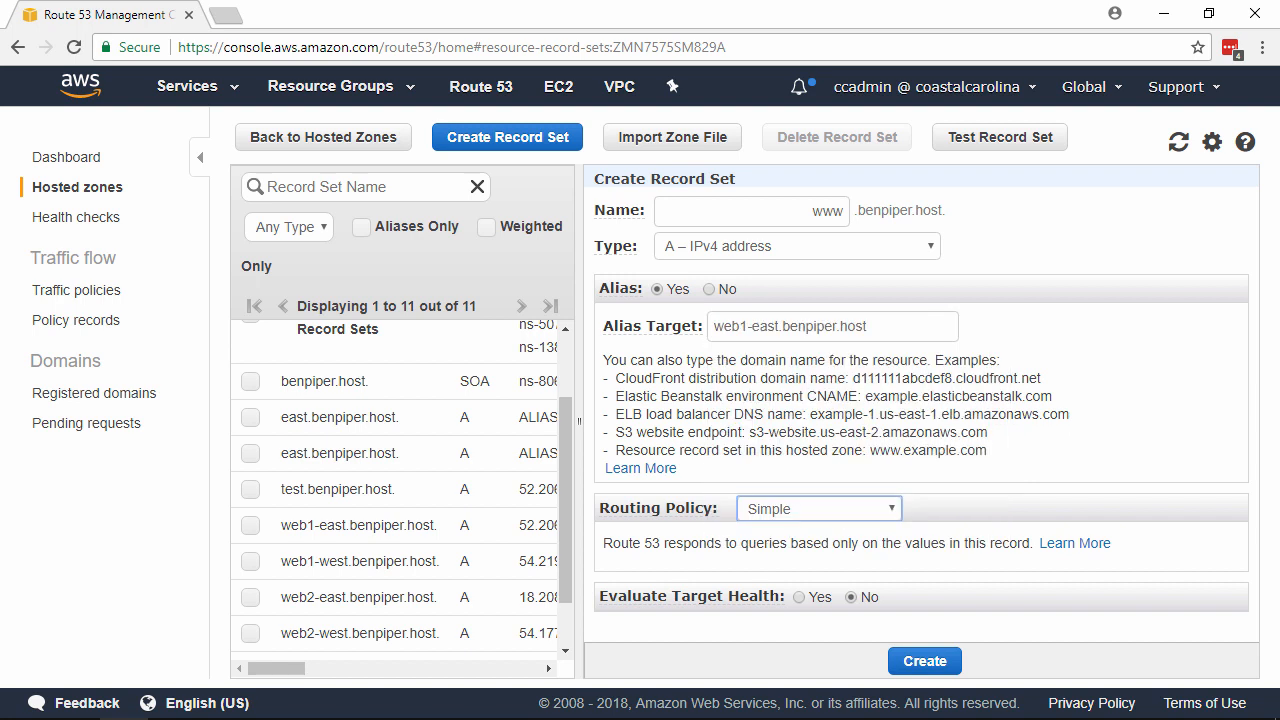
Step: Set the new www record's routing policy to Weighted with weight 25 and set ID web1-east
left_click(859, 512)
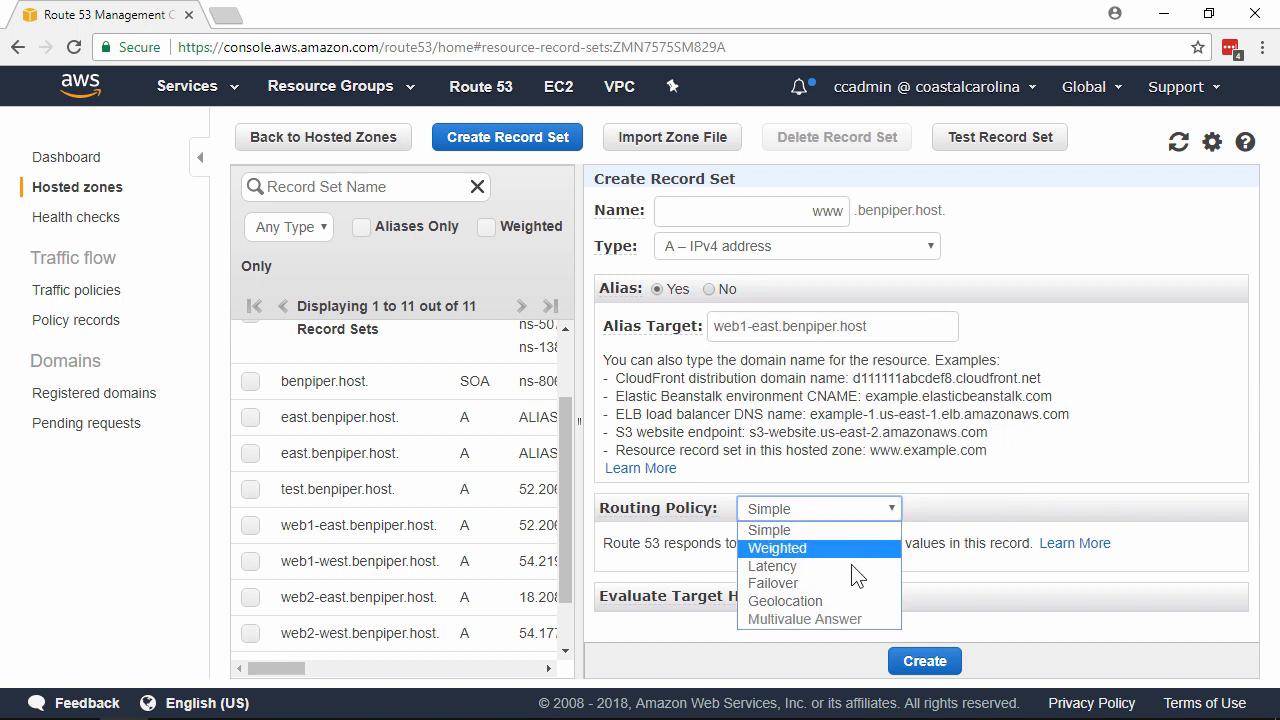
left_click(860, 549)
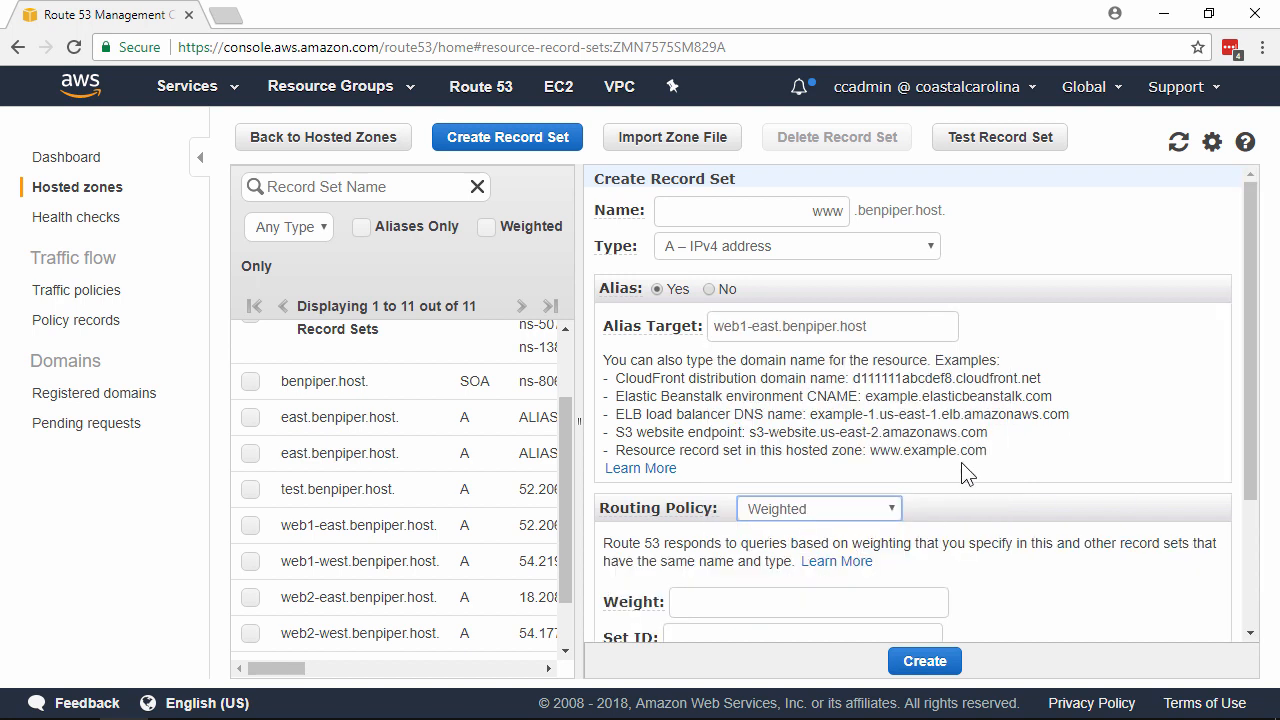
scroll(966, 474, "down", 3)
left_click(875, 411)
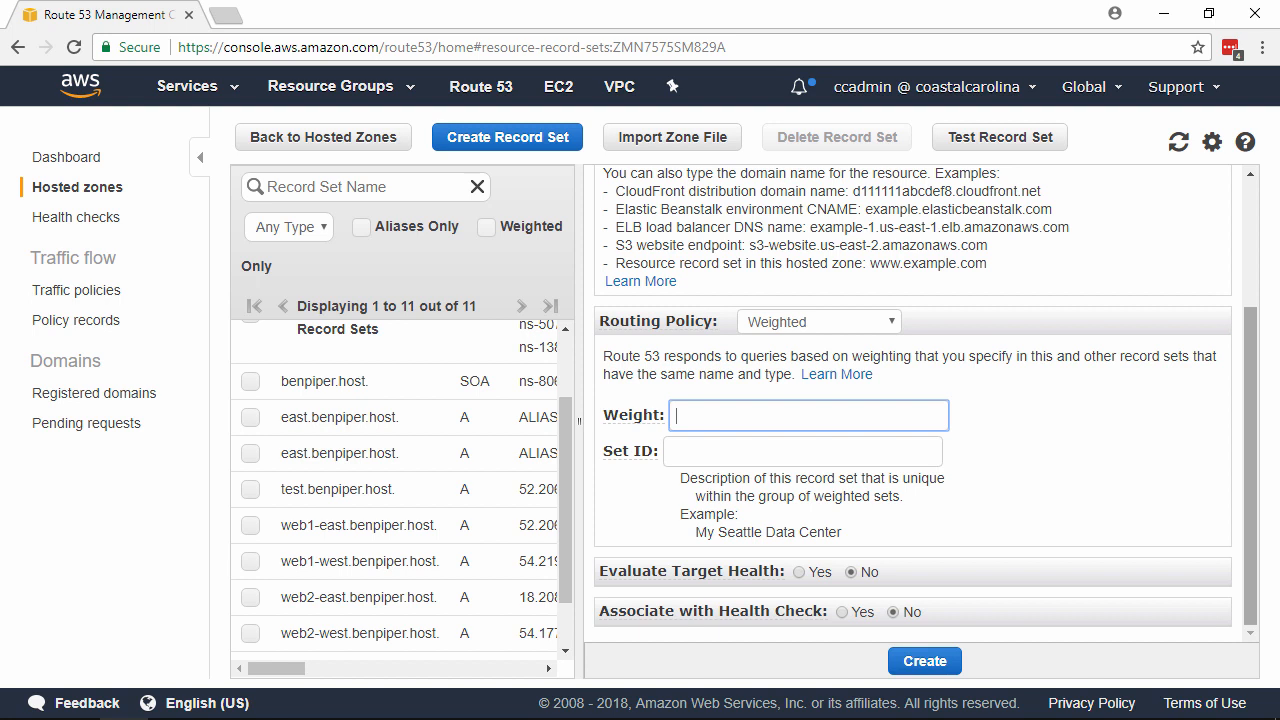
type("25")
key("Tab")
type("web1-eas")
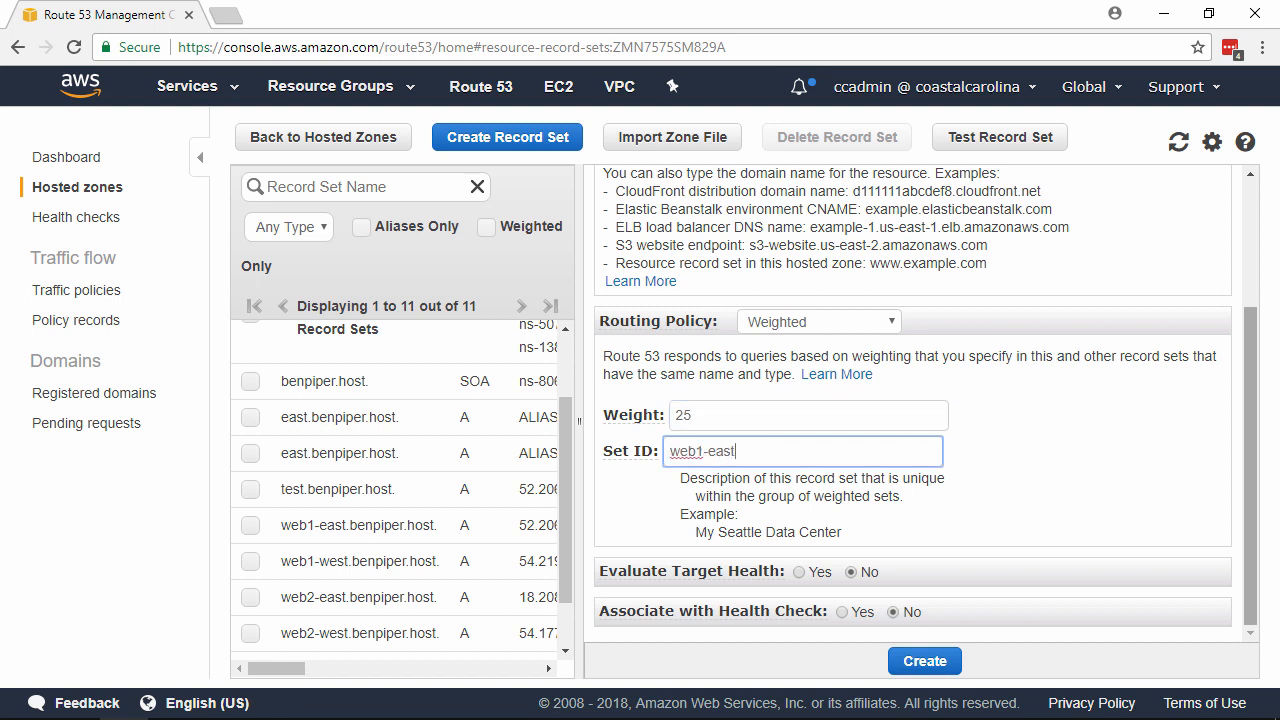
Step: Associate the www record set with the web1-east health check and submit it for creation
left_click(843, 612)
scroll(1061, 475, "down", 1)
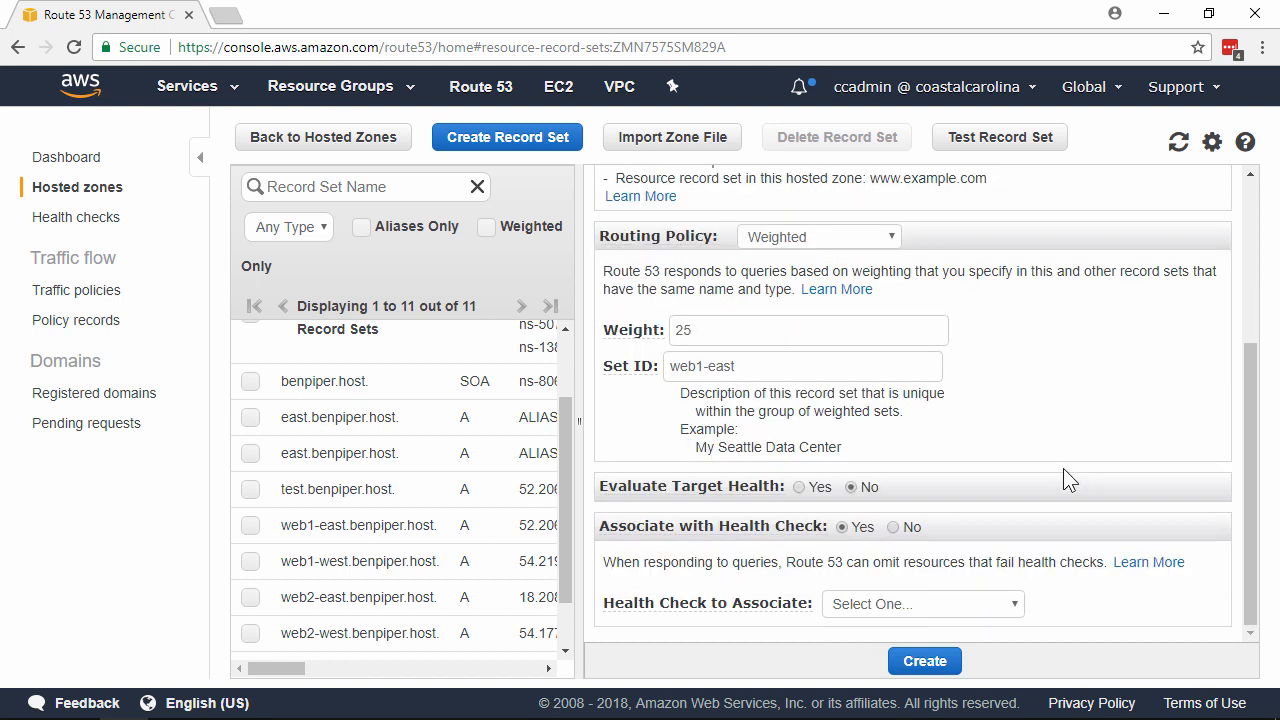
left_click(998, 604)
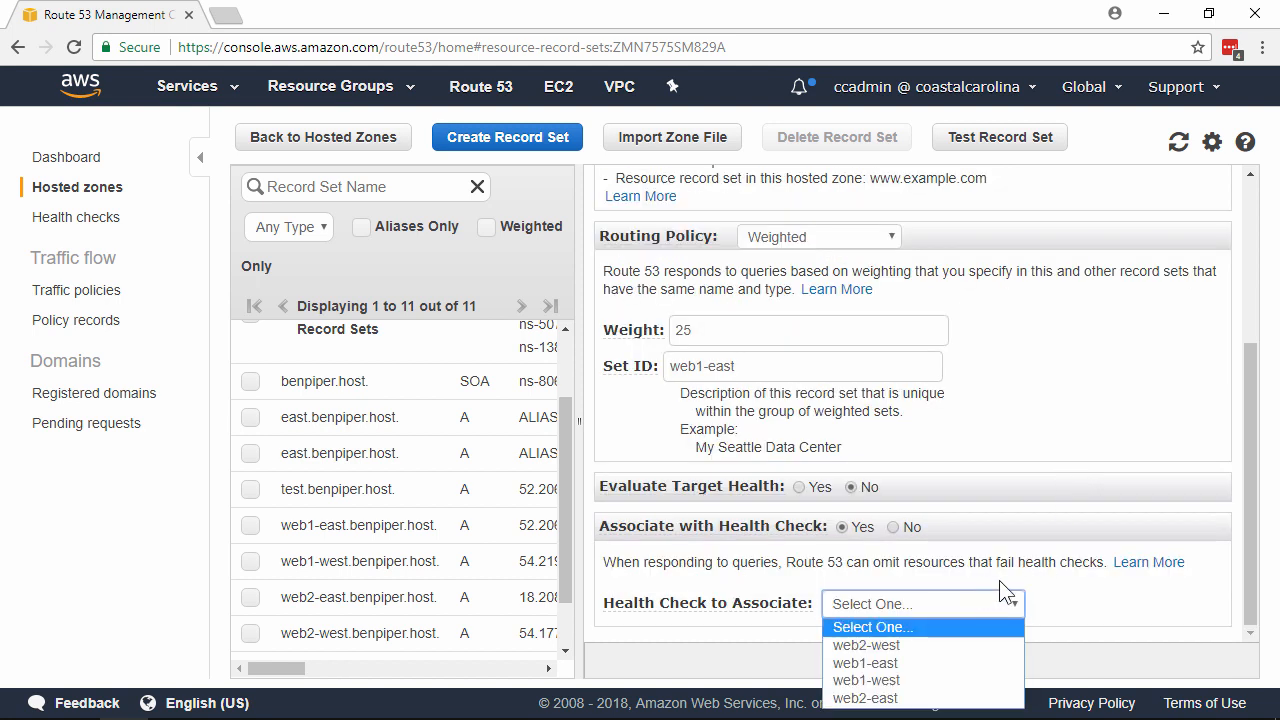
left_click(928, 664)
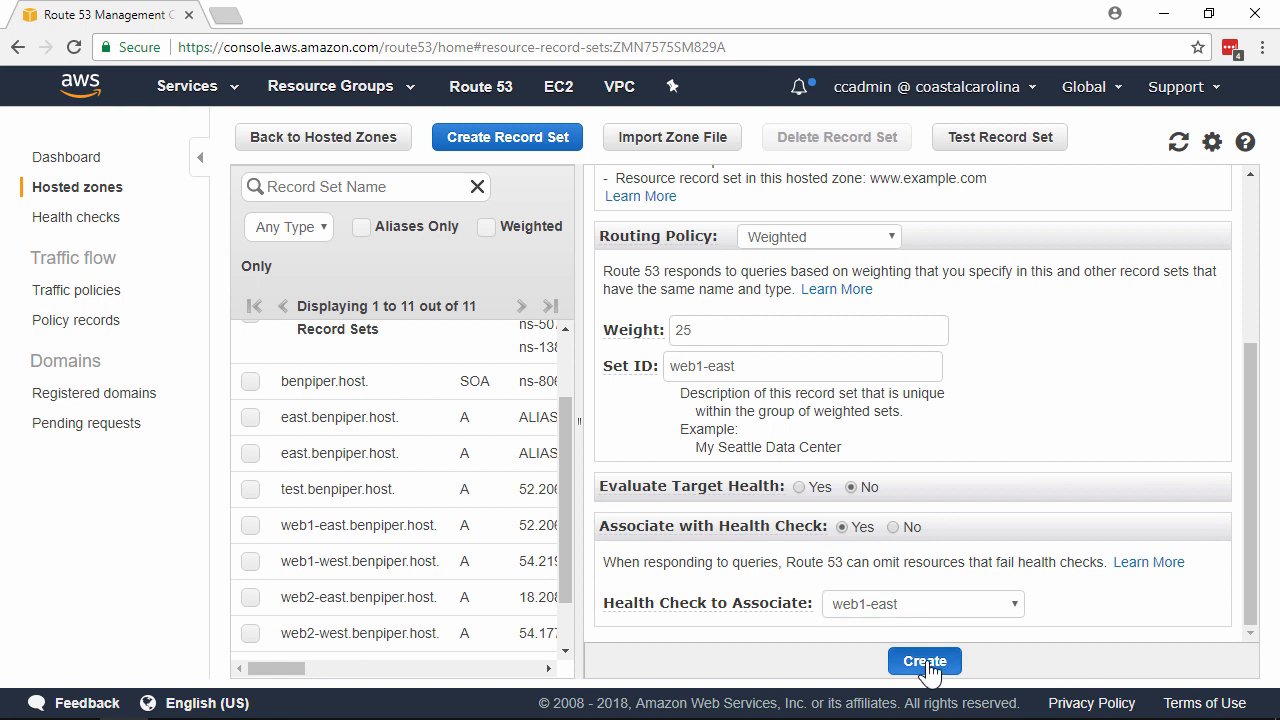
left_click(925, 660)
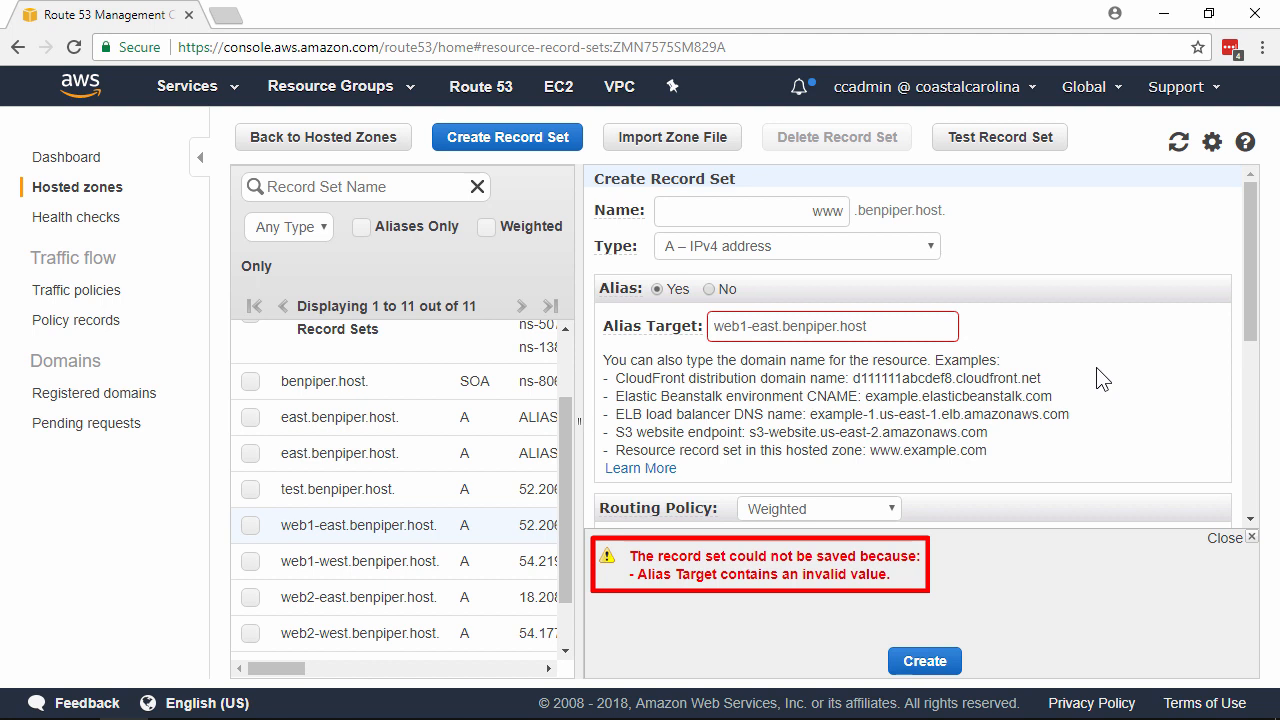
Step: Replace the alias target with the suggested web1-east record set from this hosted zone and create the www record set
left_click(929, 321)
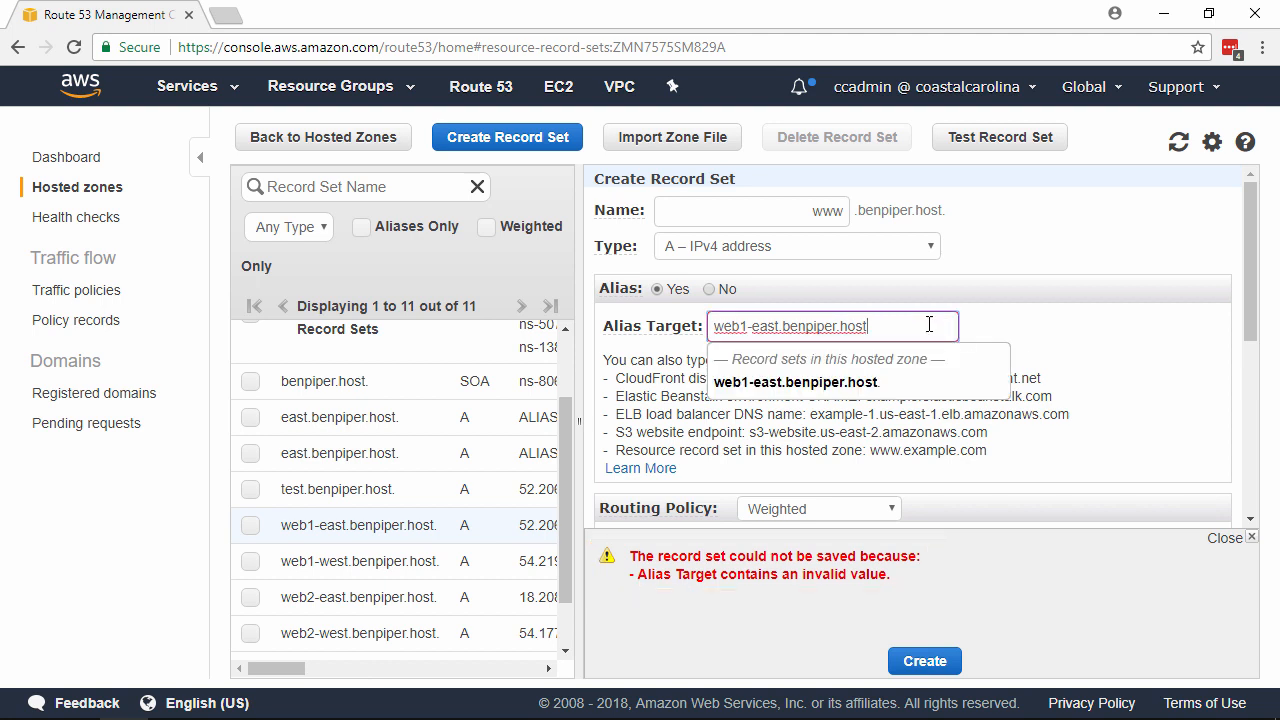
left_click(902, 389)
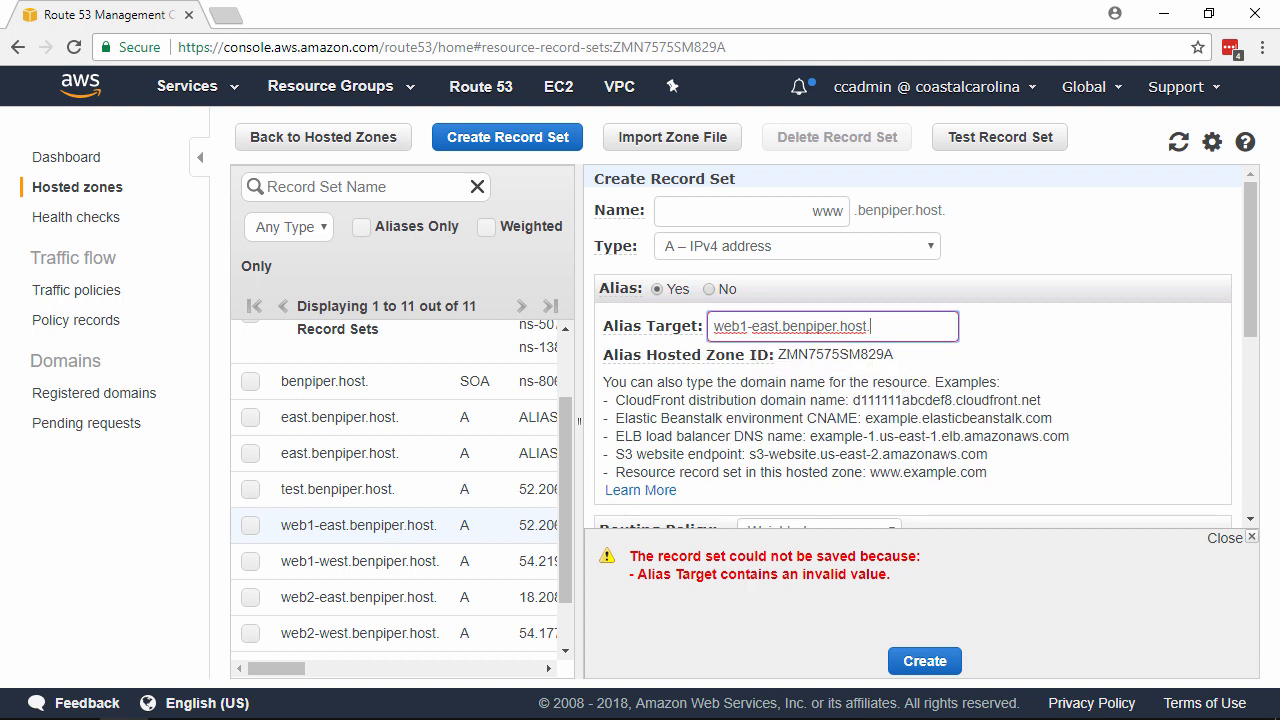
left_click(940, 663)
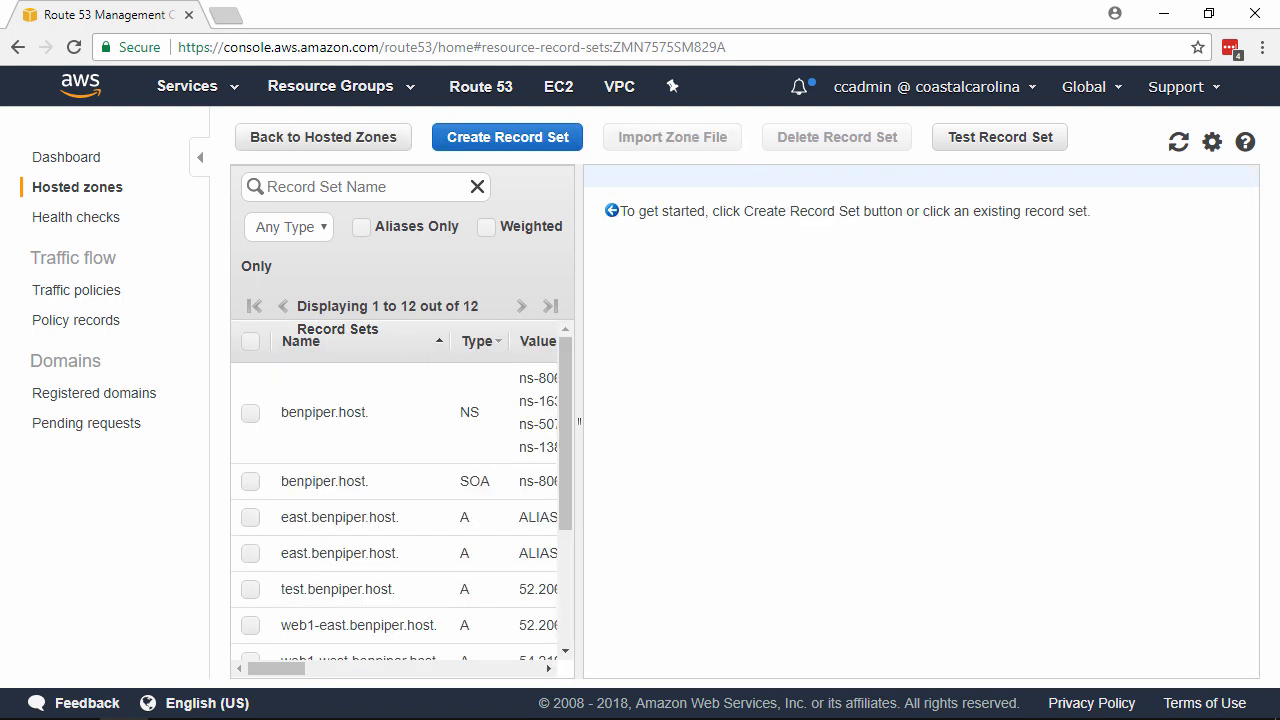
Step: Start another A record set named www as an alias targeting the suggested web2-east record set
left_click(522, 142)
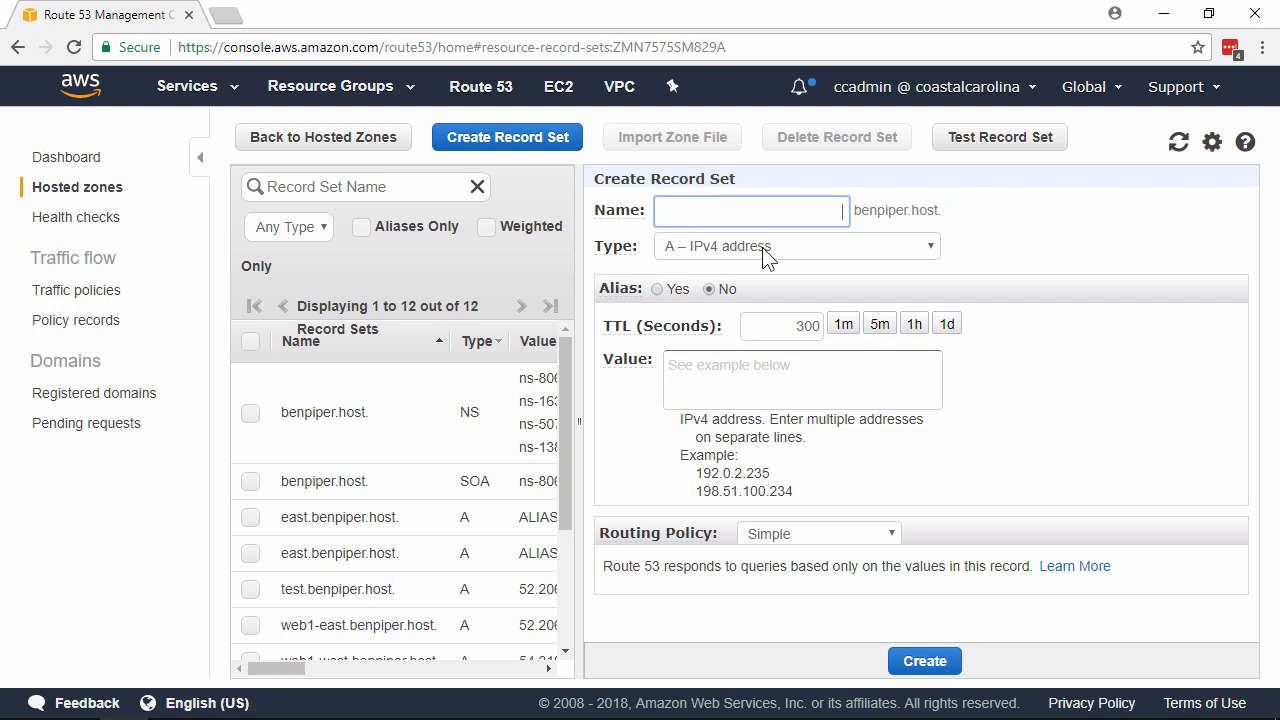
type("www")
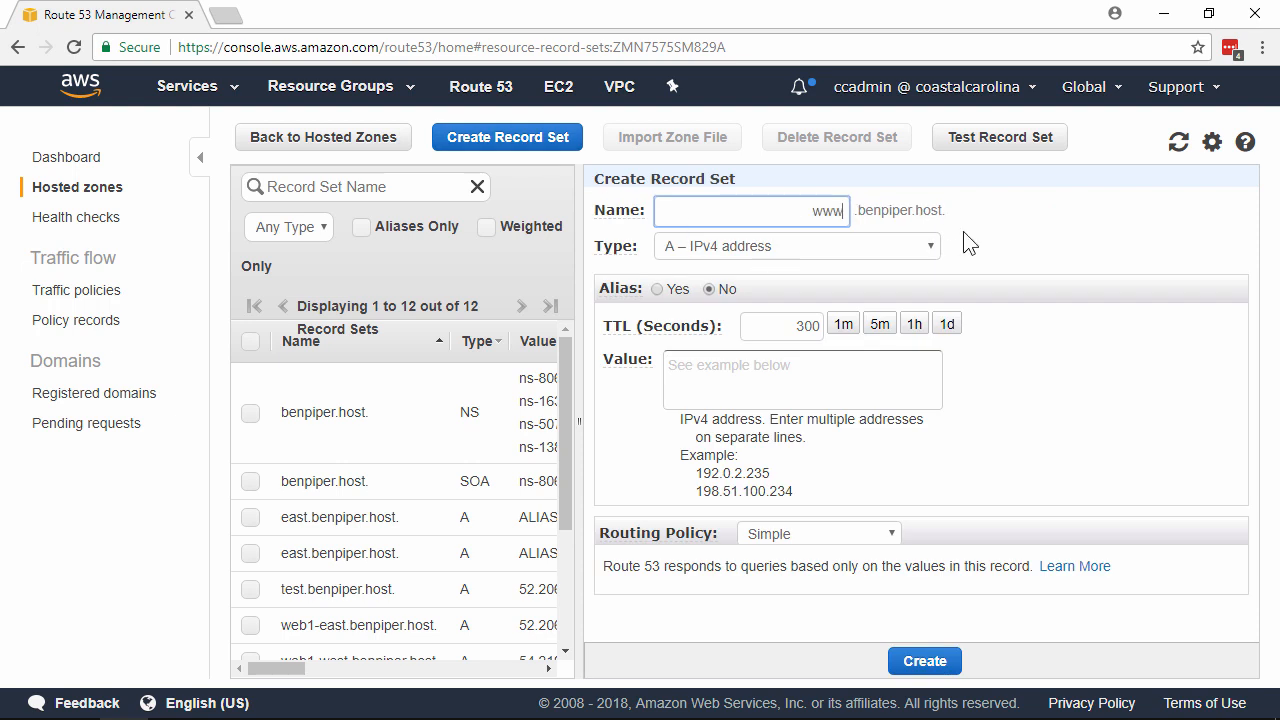
left_click(656, 292)
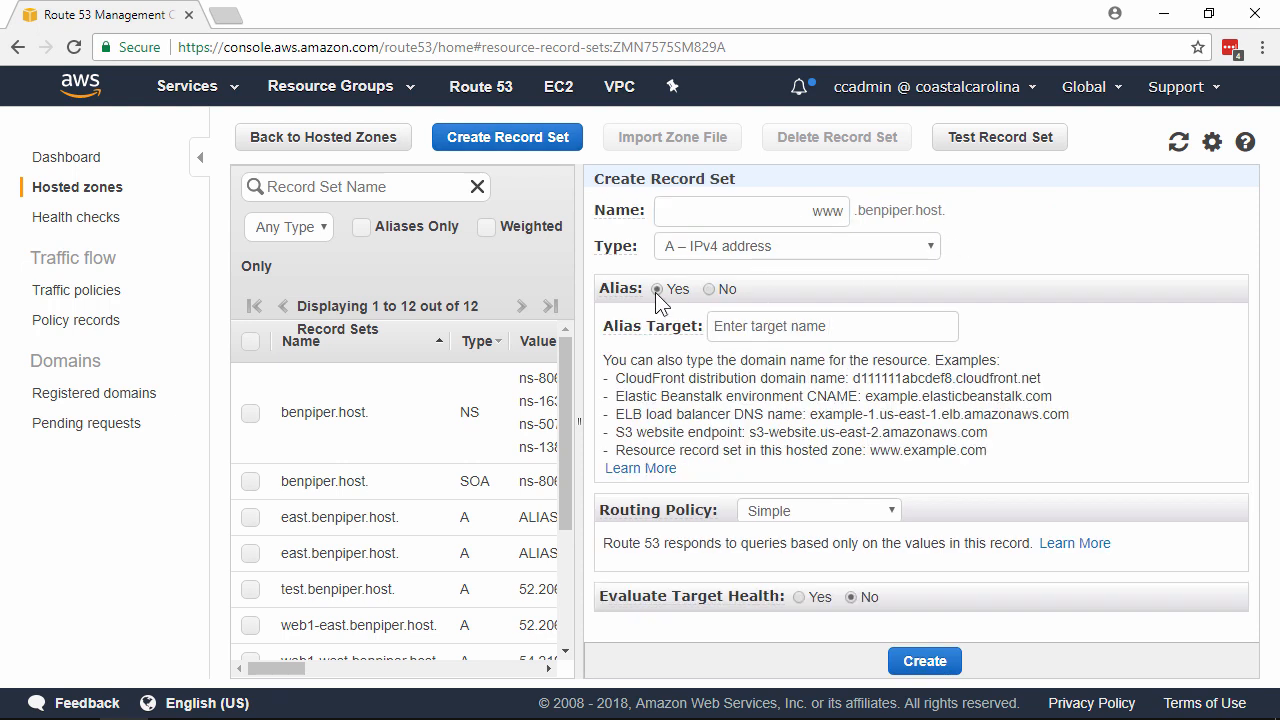
left_click(812, 320)
type("web")
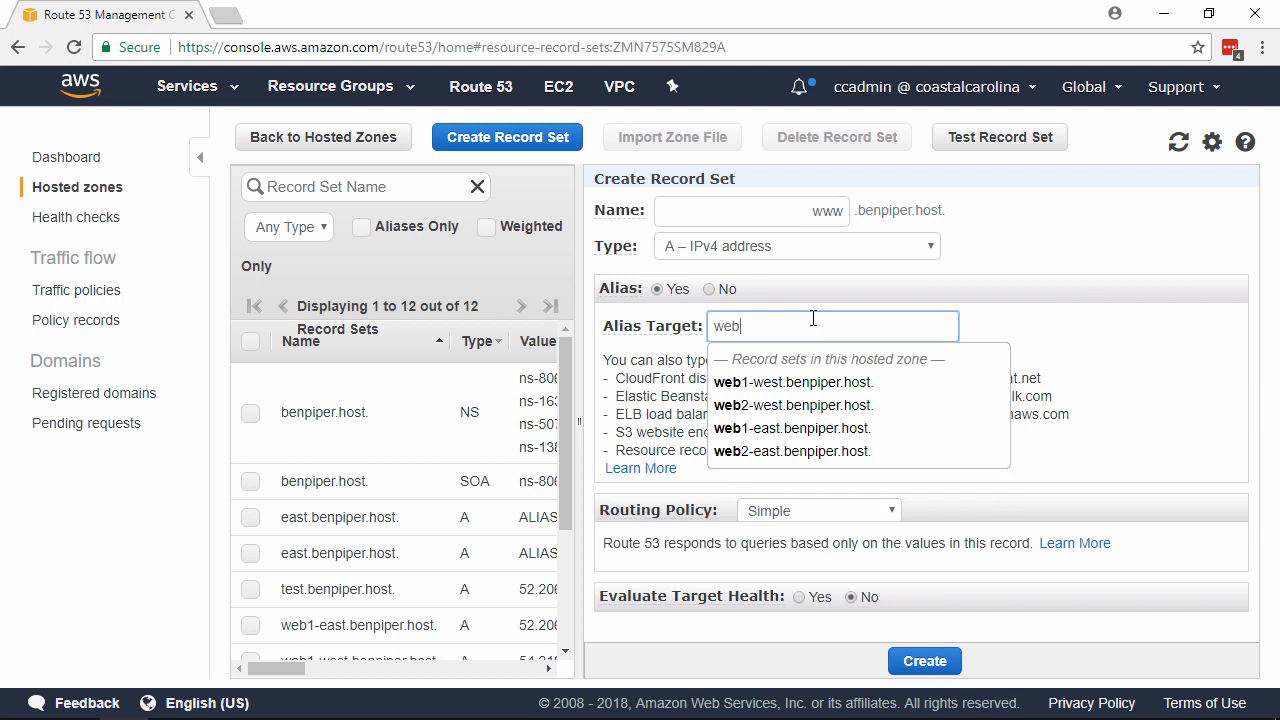
type("2-east.benpiper.host.")
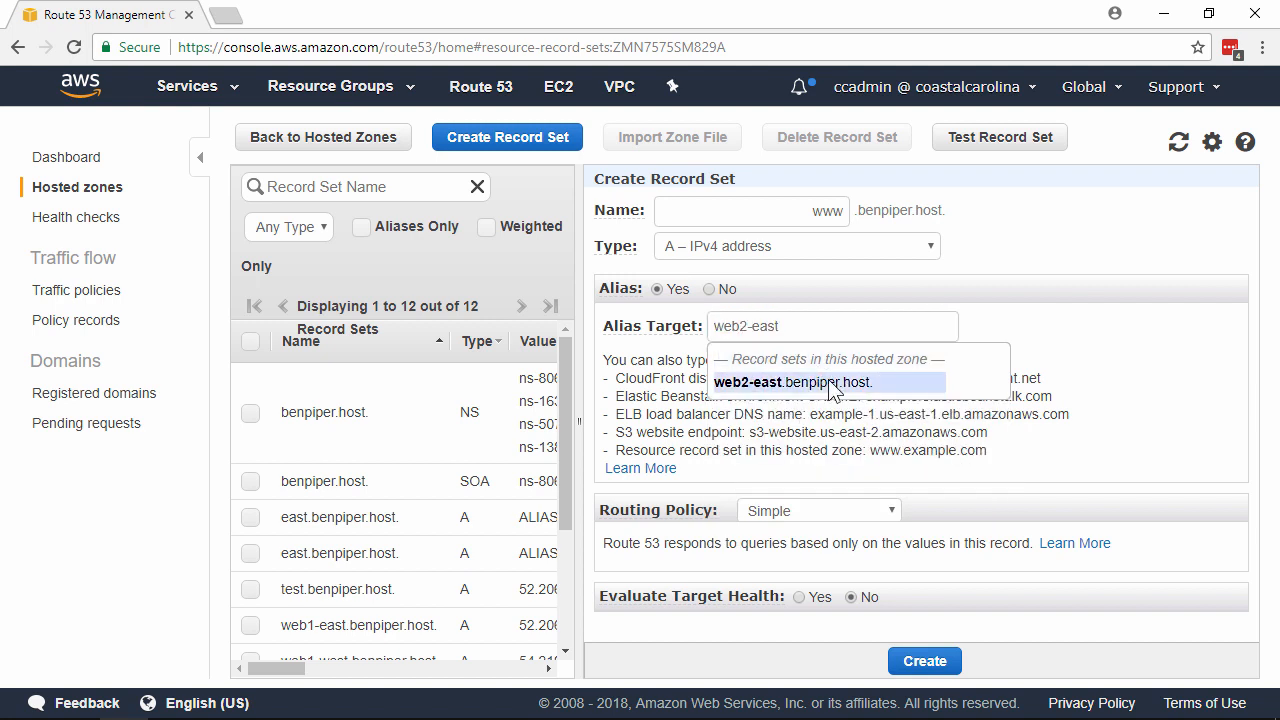
left_click(829, 383)
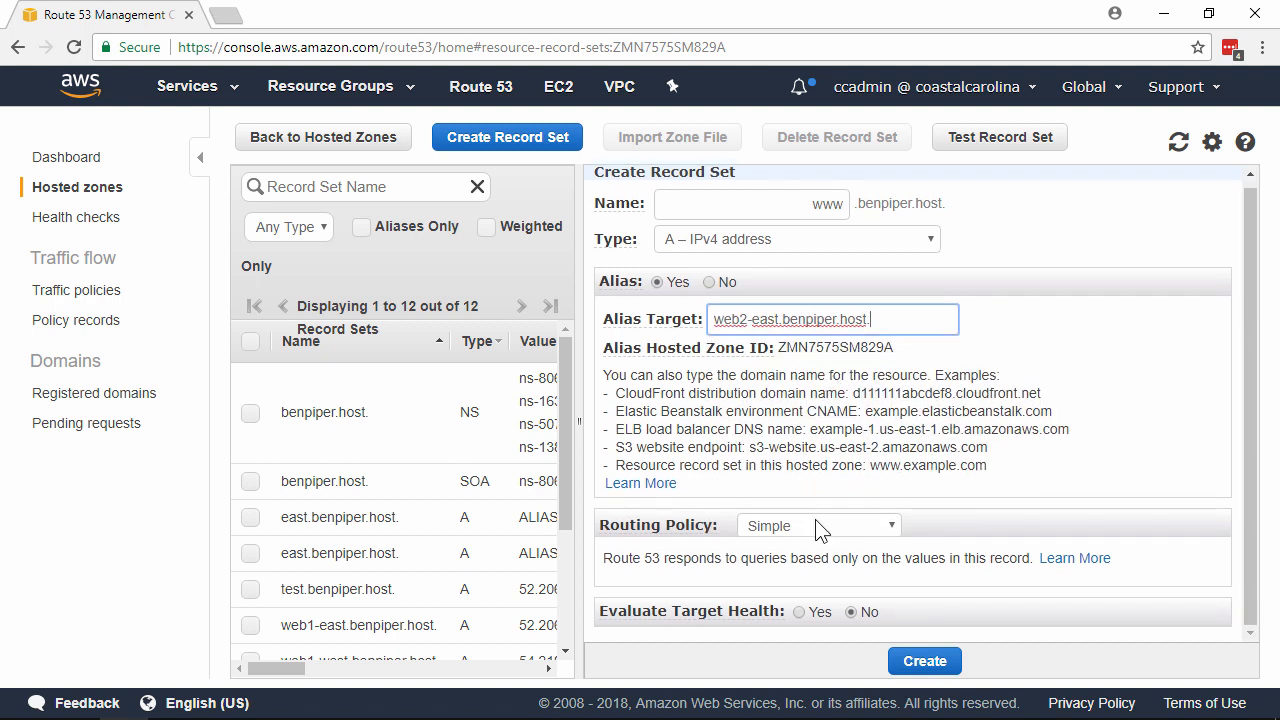
Step: Set the second www record's routing policy to Weighted with weight 25 and set ID web2-east
left_click(820, 526)
left_click(818, 562)
scroll(790, 487, "down", 2)
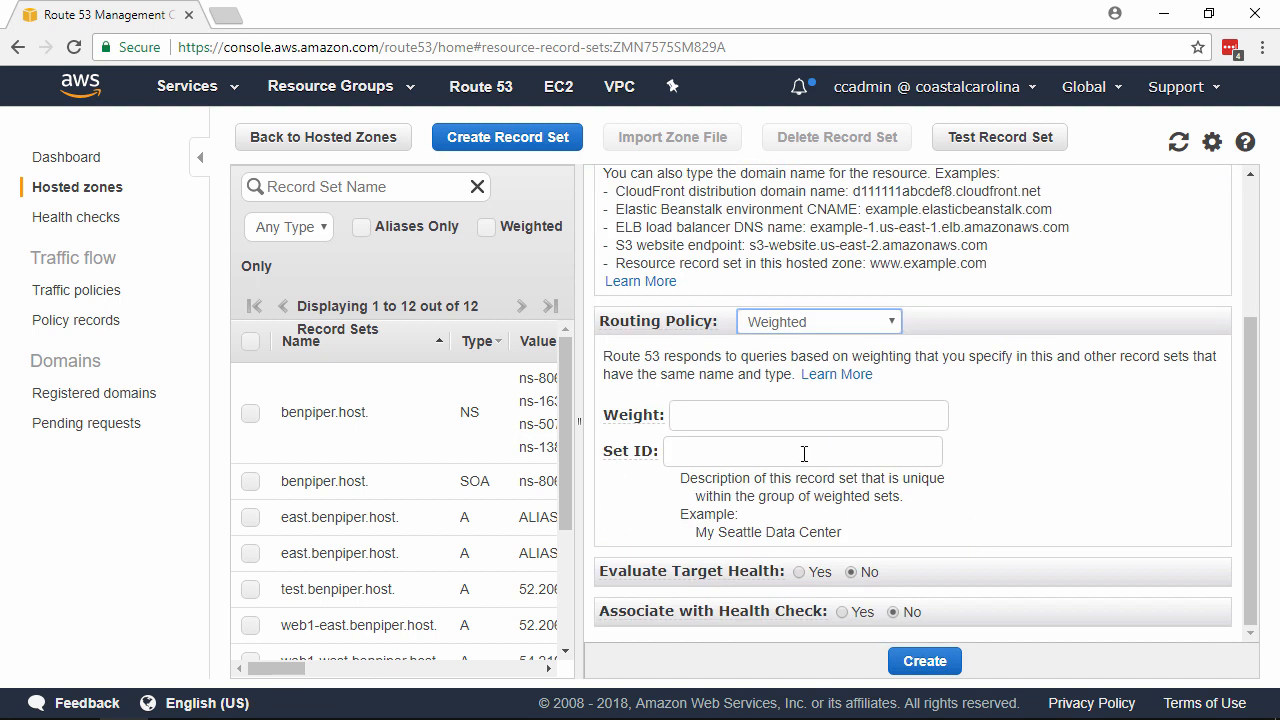
left_click(820, 418)
type("25")
left_click(856, 456)
type("web2-east")
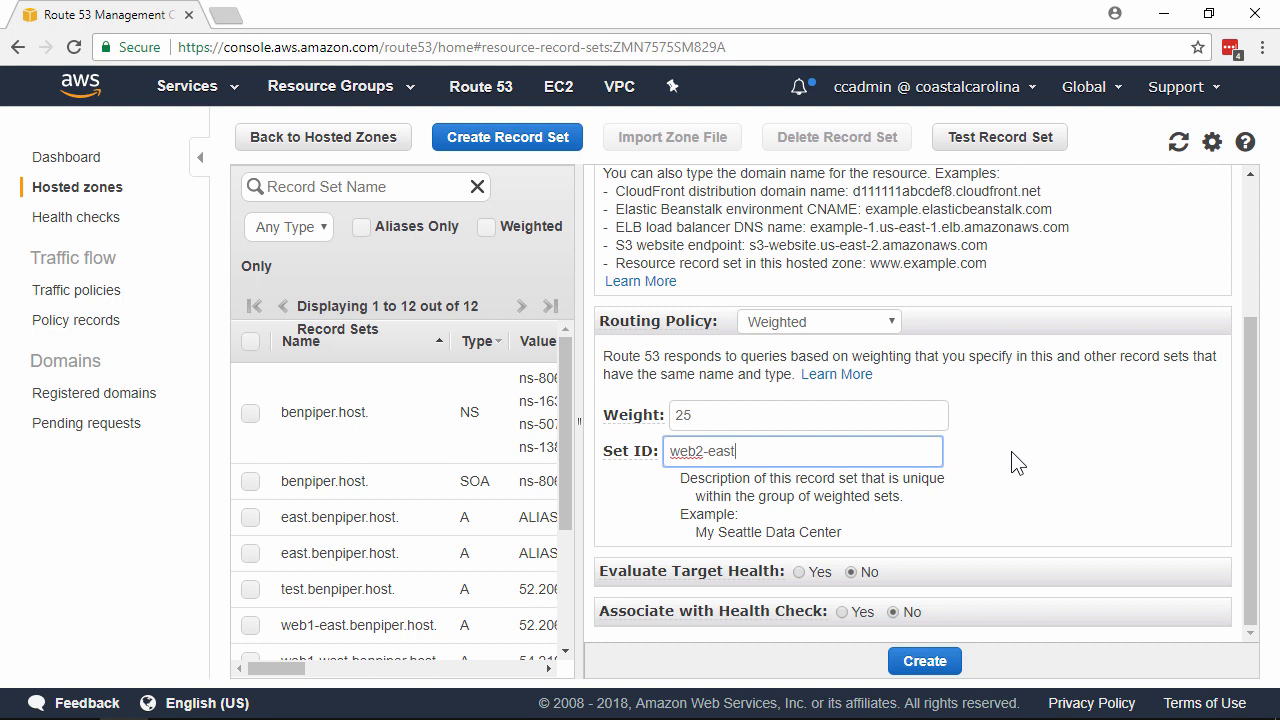
Step: Associate the second www record set with the web2-east health check and create it
left_click(842, 611)
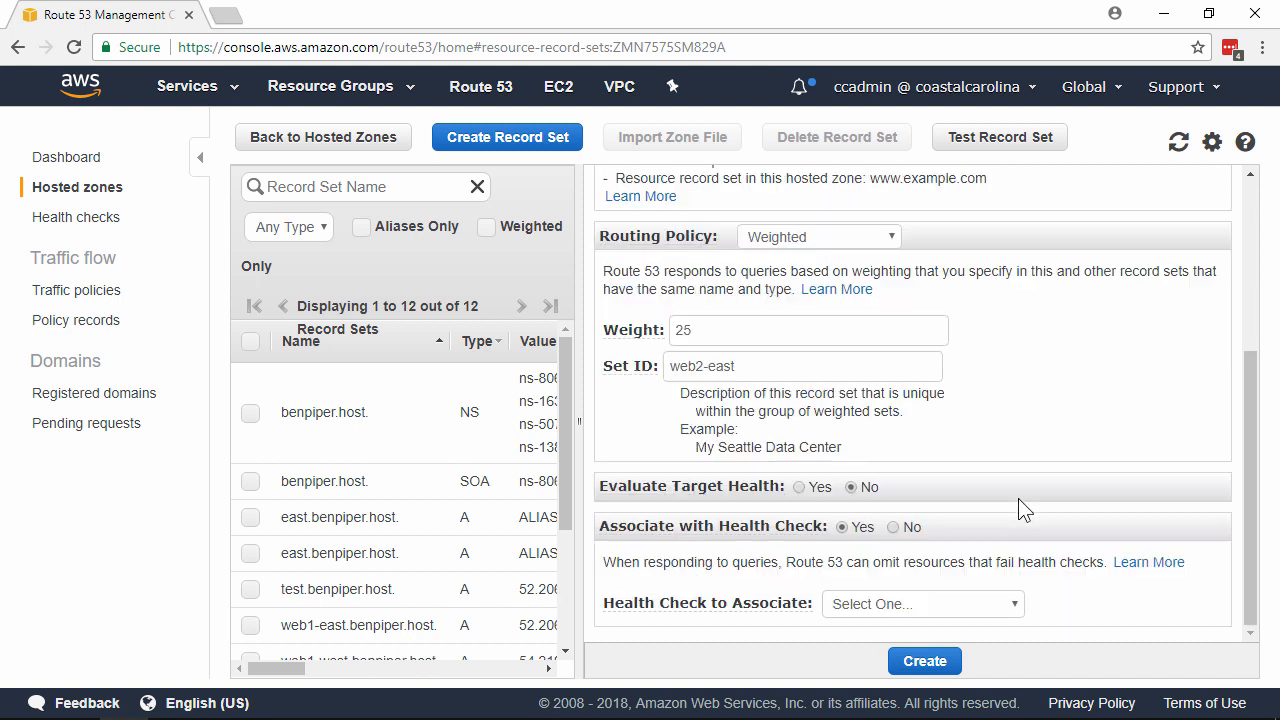
left_click(922, 604)
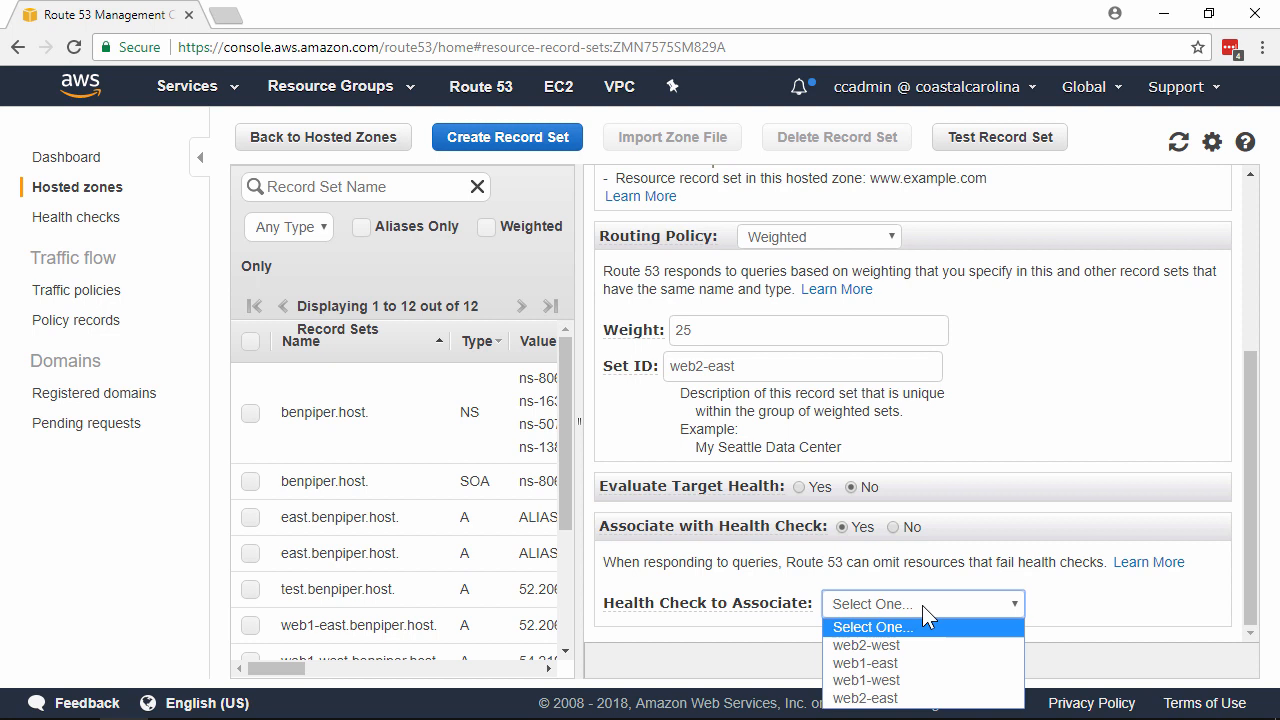
left_click(934, 697)
left_click(927, 663)
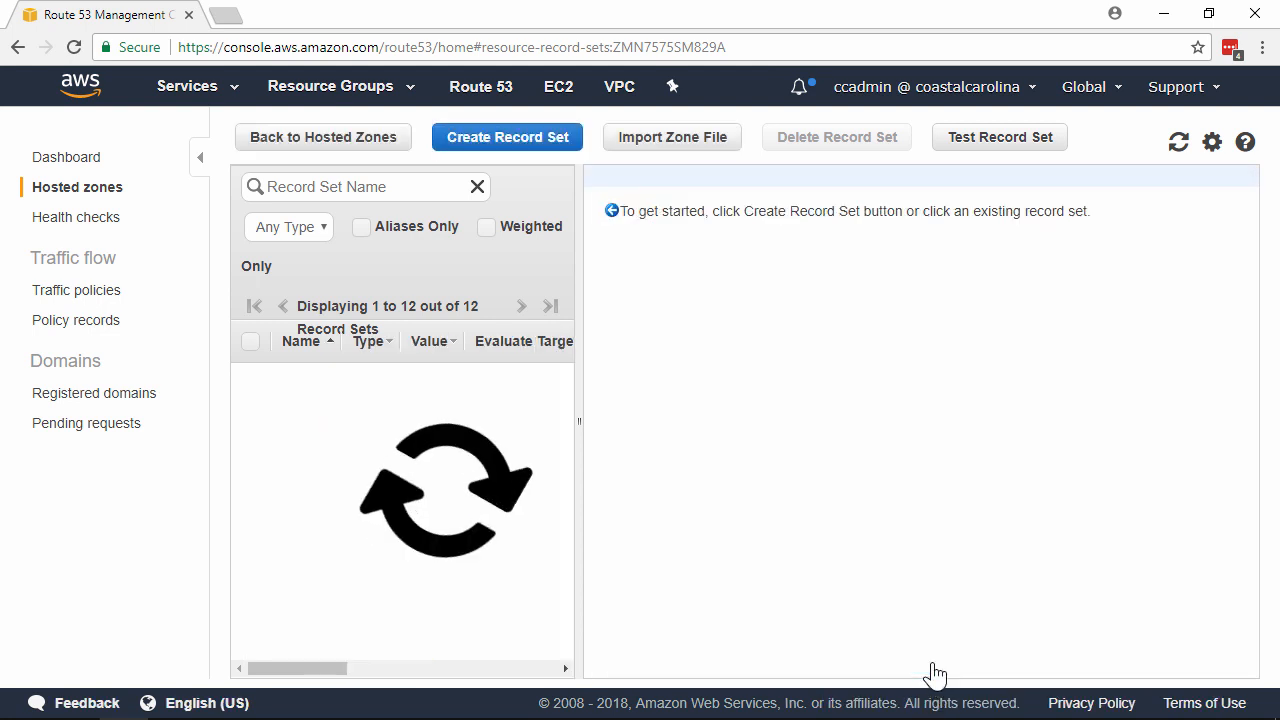
Step: Start a third A record set named www as an alias targeting the suggested web1-west record set
left_click(560, 140)
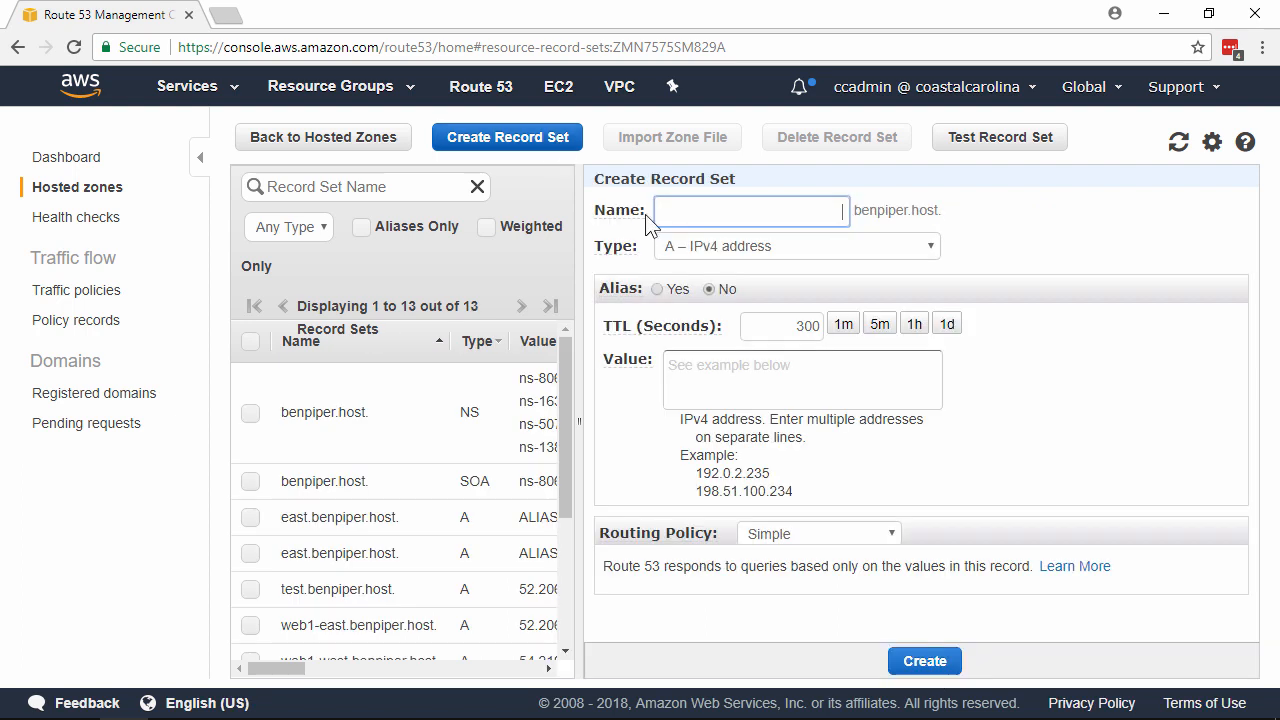
left_click(800, 210)
type("www")
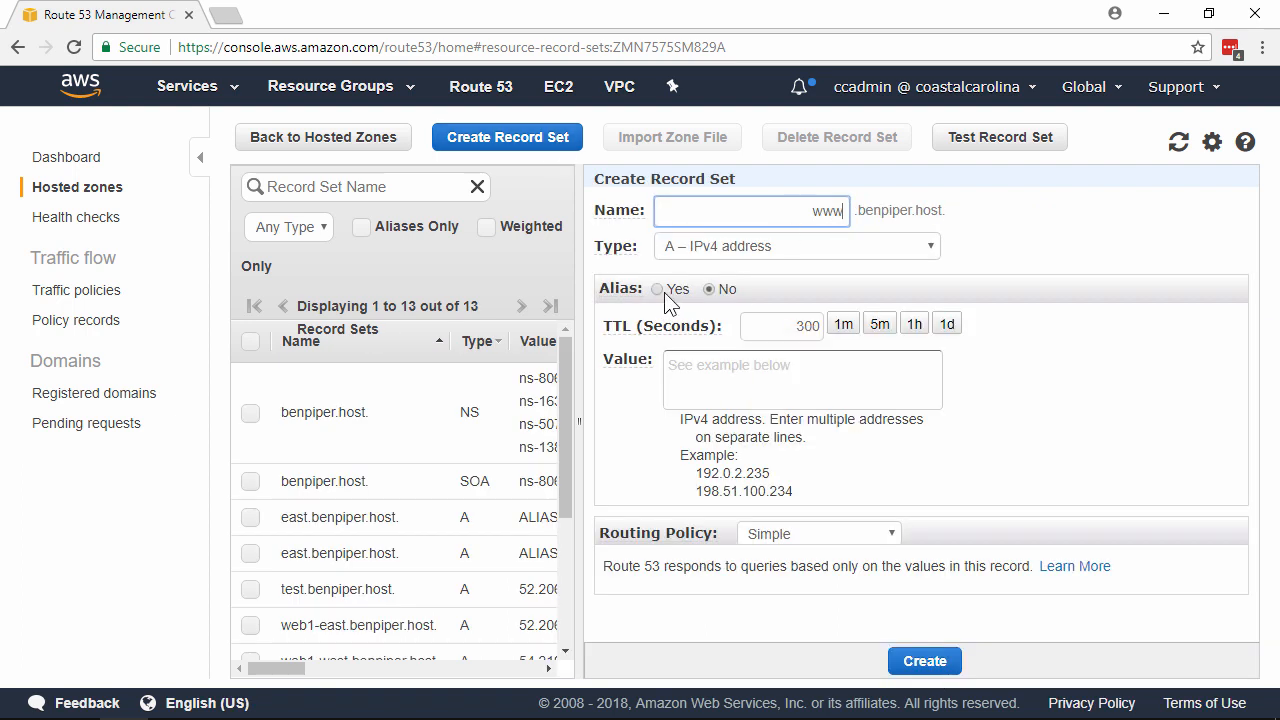
left_click(658, 289)
left_click(774, 326)
type("web1-west")
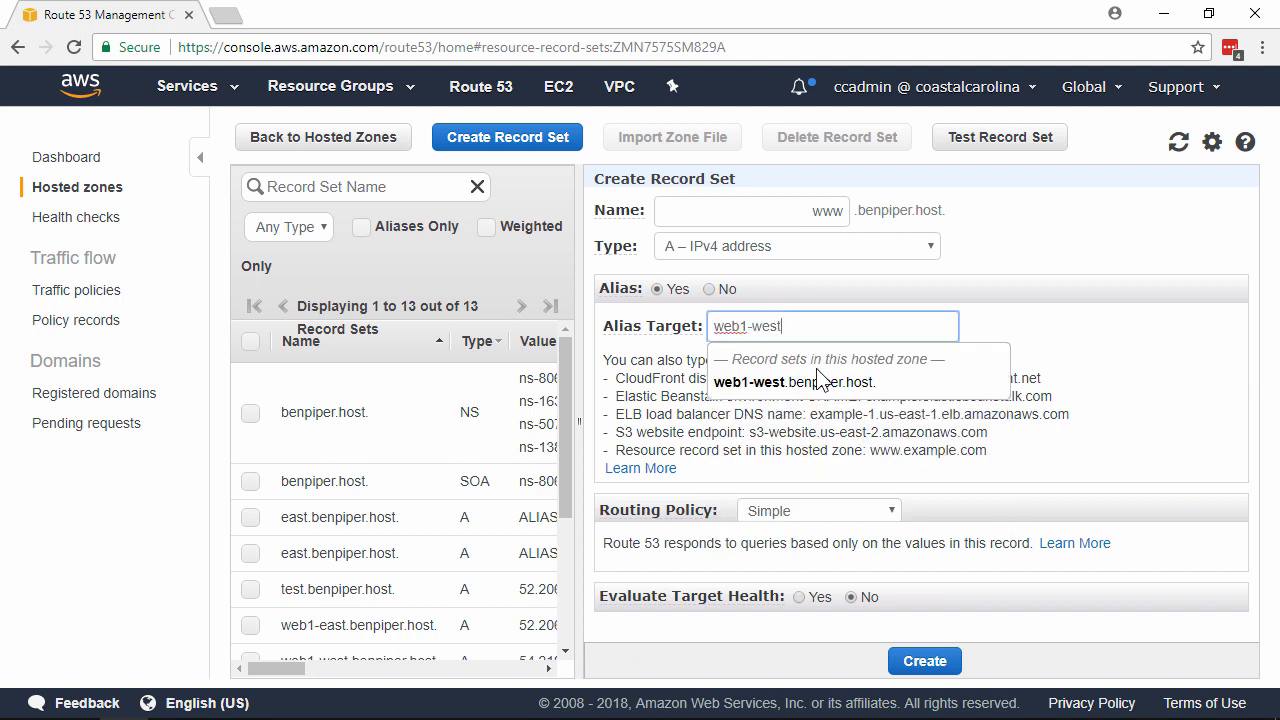
left_click(833, 383)
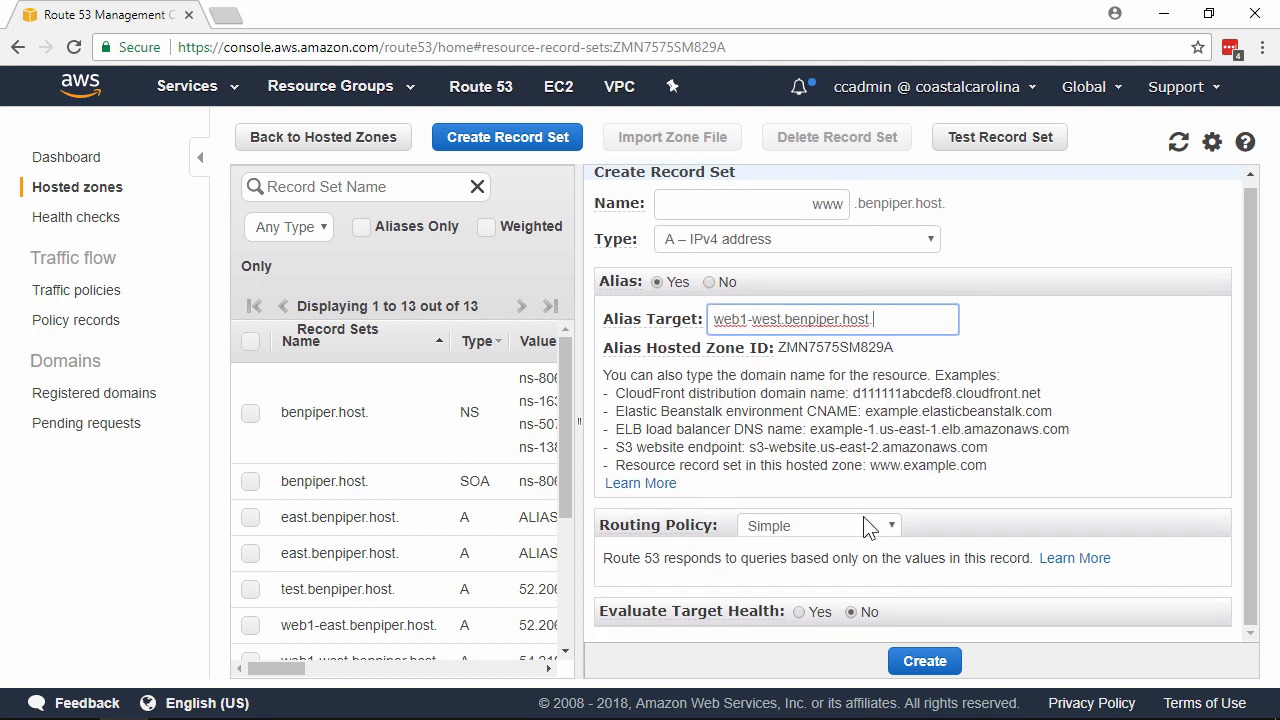
Step: Set the third www record's routing policy to Weighted with weight 25 and set ID web1-west
left_click(861, 531)
left_click(800, 563)
scroll(817, 421, "down", 2)
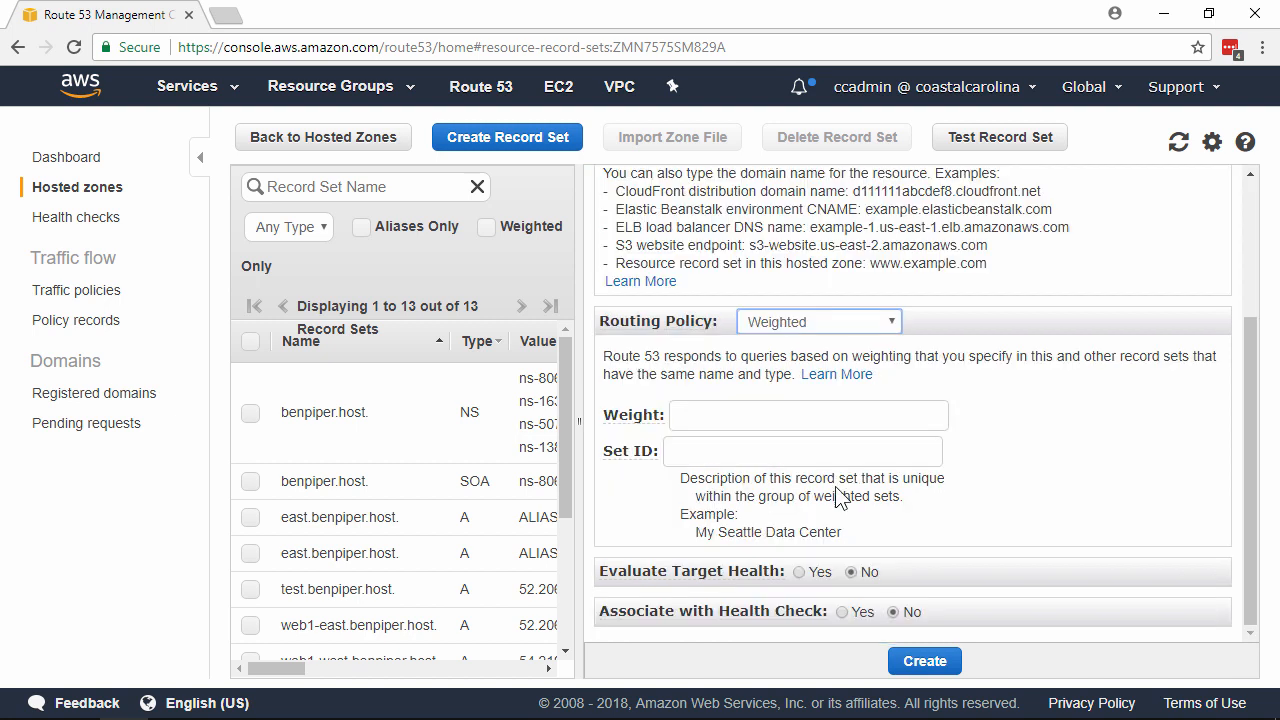
left_click(817, 421)
type("25")
left_click(850, 455)
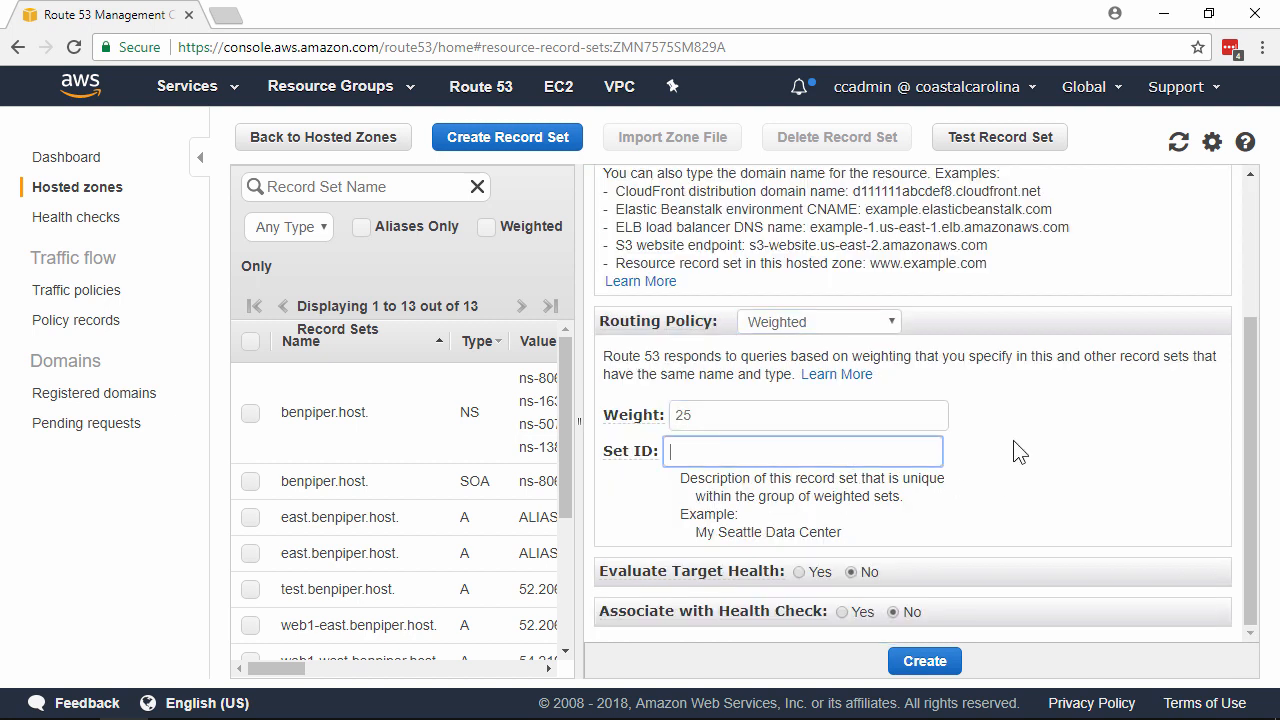
type("web1-west")
Step: Associate the third www record set with the web1-west health check and create it
left_click(843, 611)
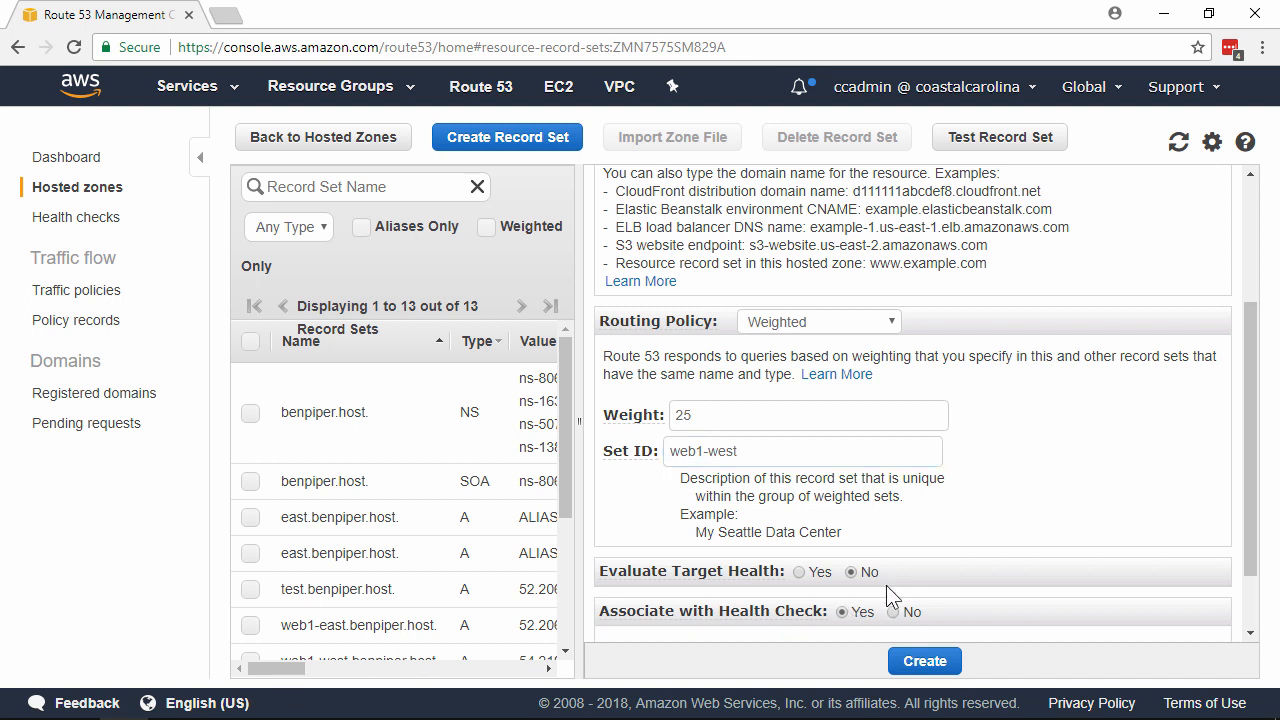
left_click(960, 605)
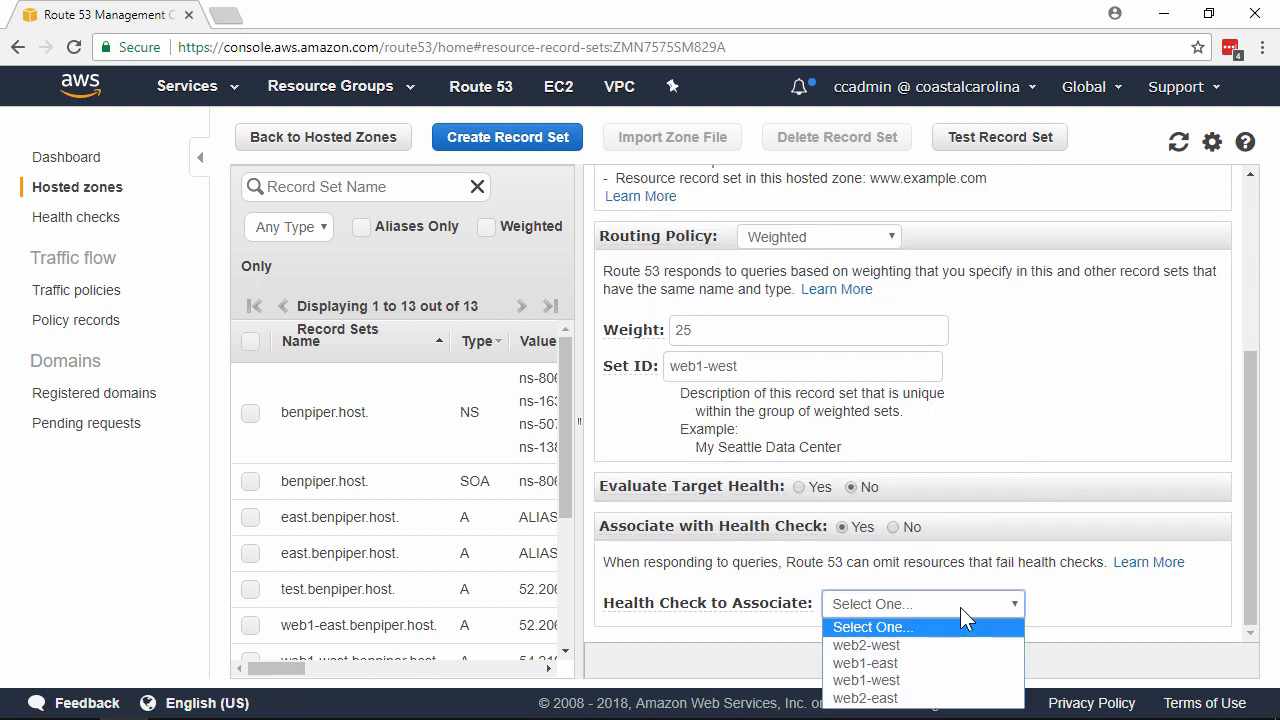
left_click(888, 680)
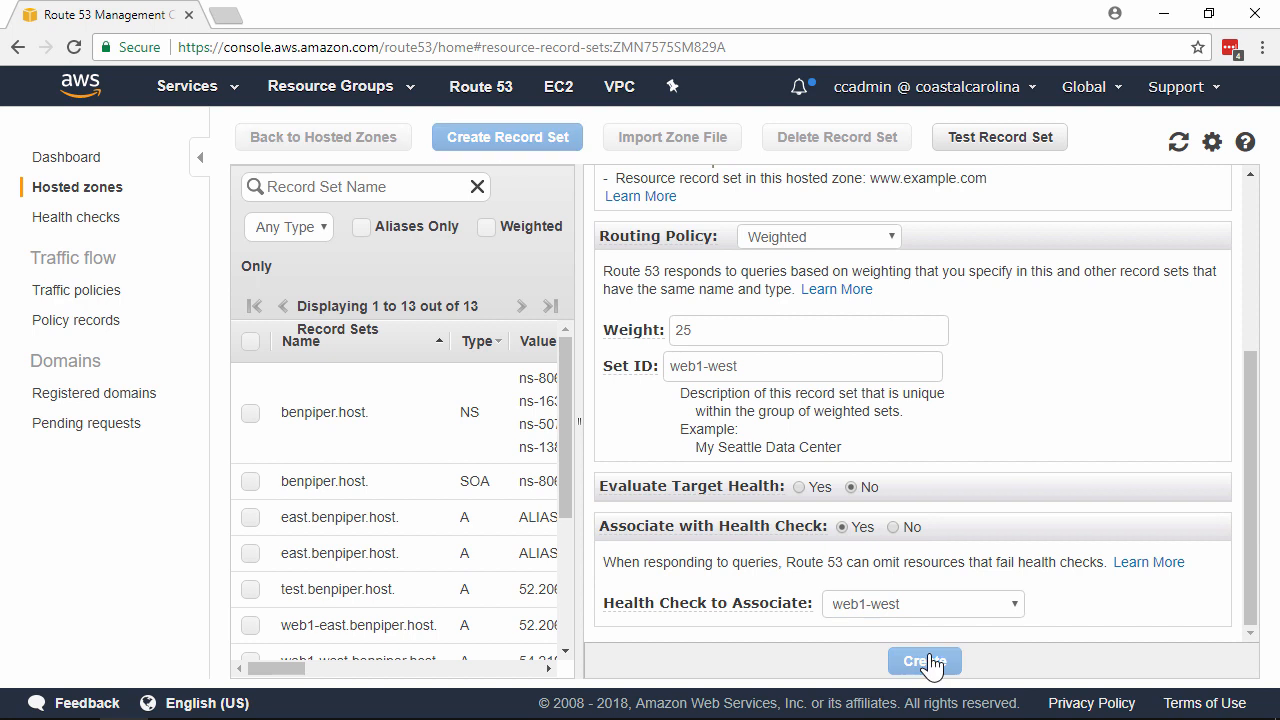
left_click(924, 661)
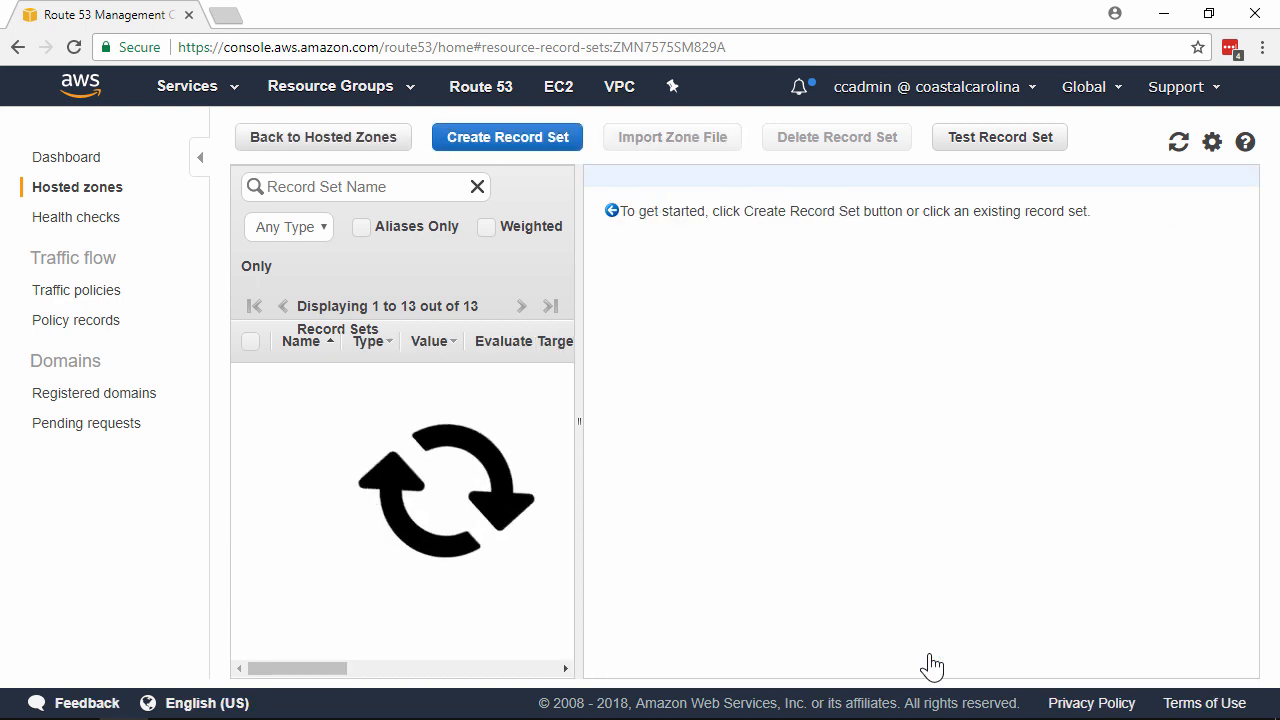
Step: Start a fourth A record set named www as an alias targeting the suggested web2-west record set
left_click(563, 145)
type("www")
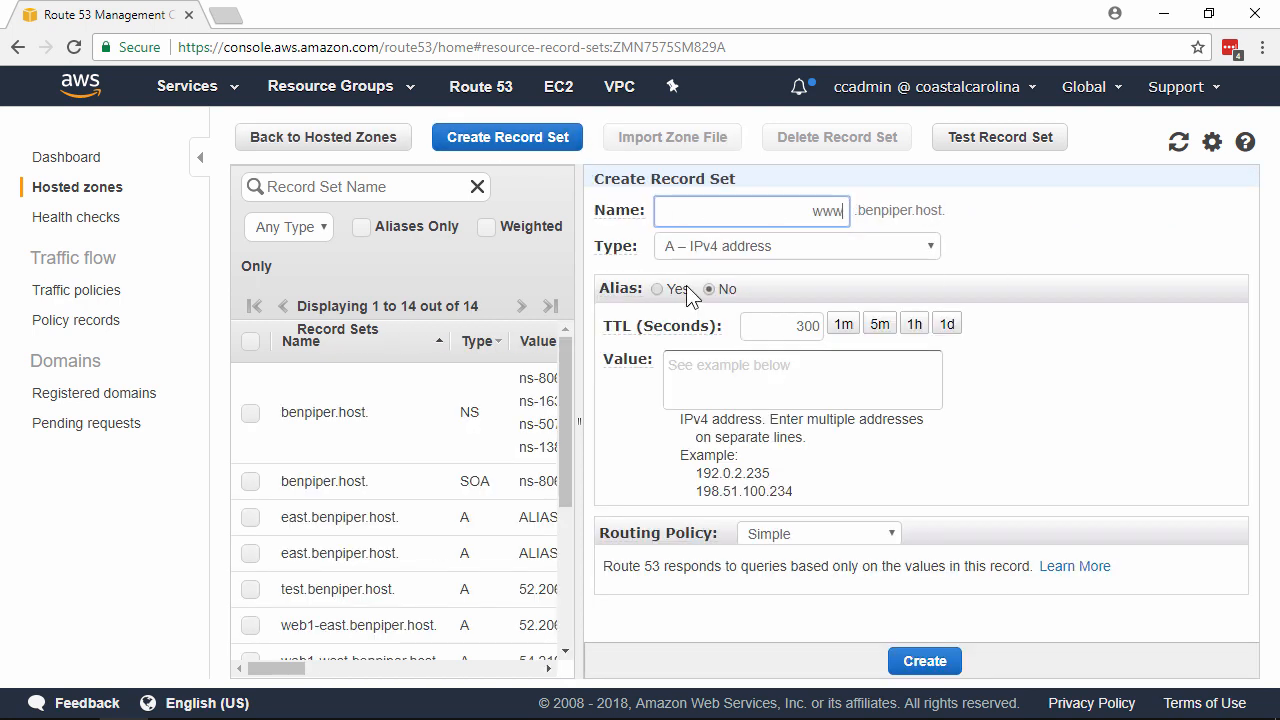
left_click(657, 289)
left_click(802, 327)
type("web2")
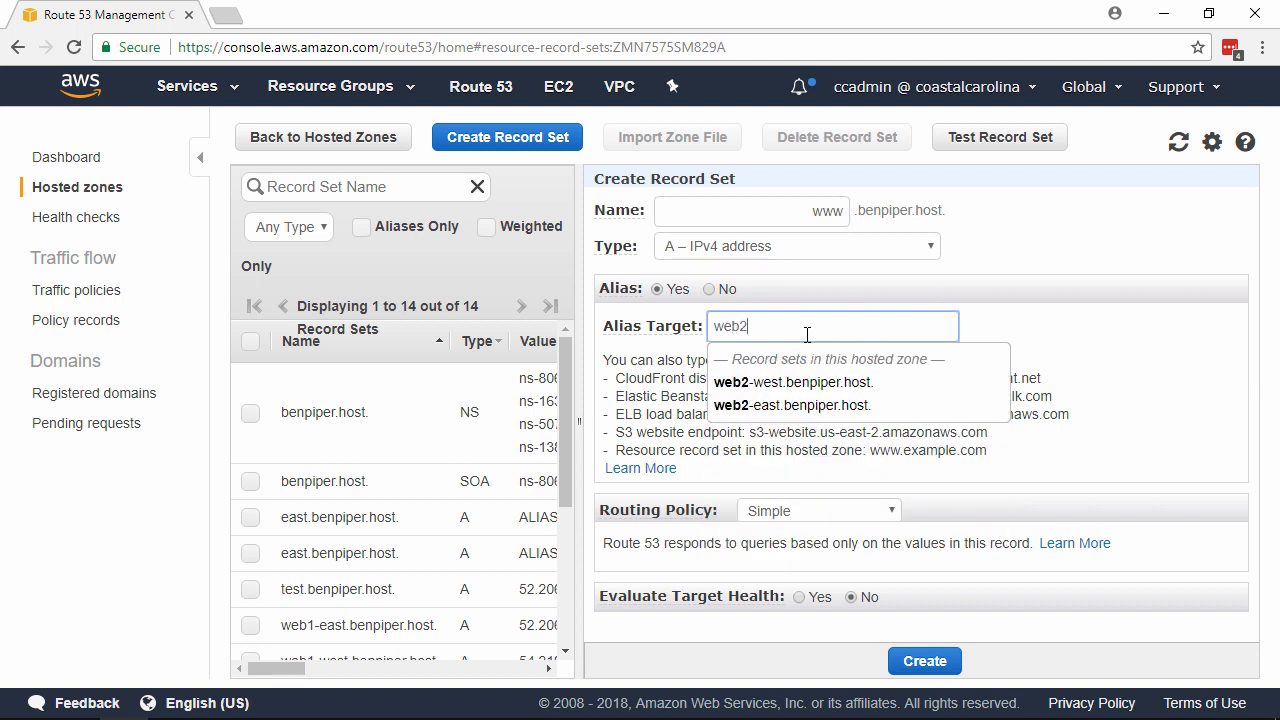
left_click(794, 382)
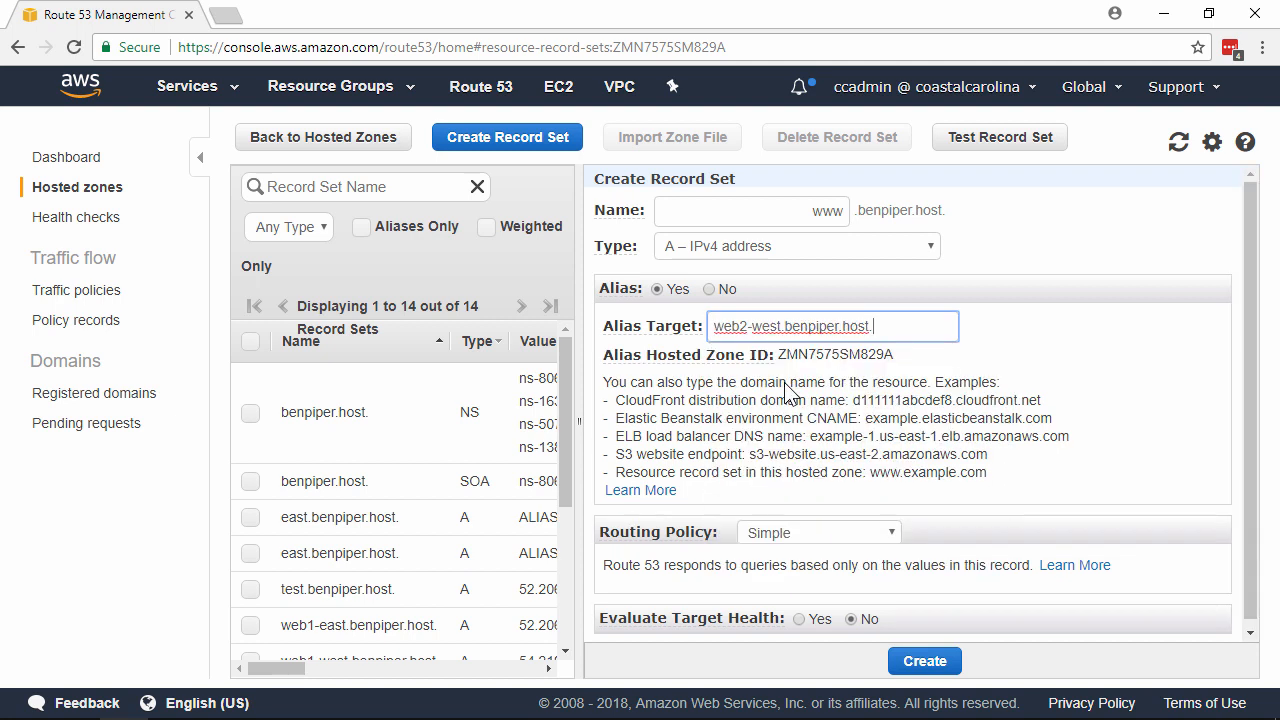
Step: Set the fourth www record's routing policy to Weighted with weight 25 and set ID web2-west
scroll(1112, 322, "down", 1)
left_click(888, 528)
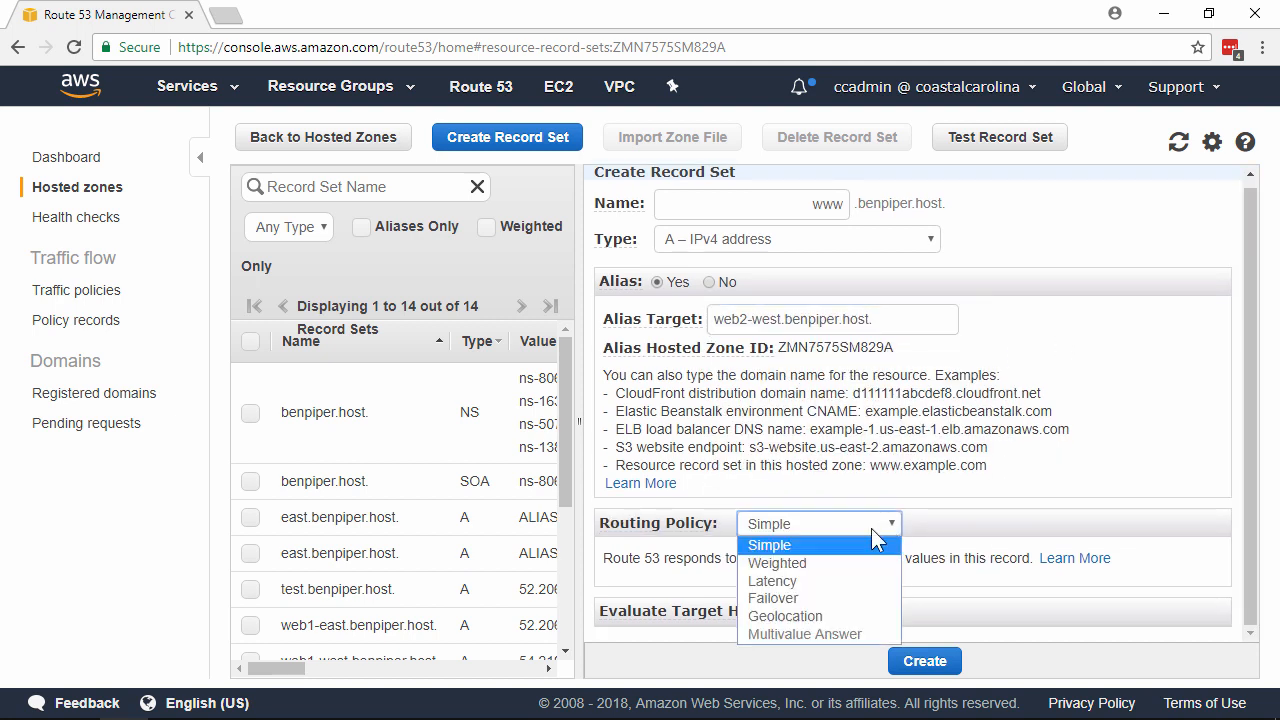
left_click(839, 562)
scroll(1020, 470, "down", 3)
left_click(811, 418)
type("25")
left_click(836, 452)
type("web2-west")
Step: Create the fourth www record set with the web2-west health check and widen the record list to review the www aliases
left_click(842, 612)
left_click(988, 606)
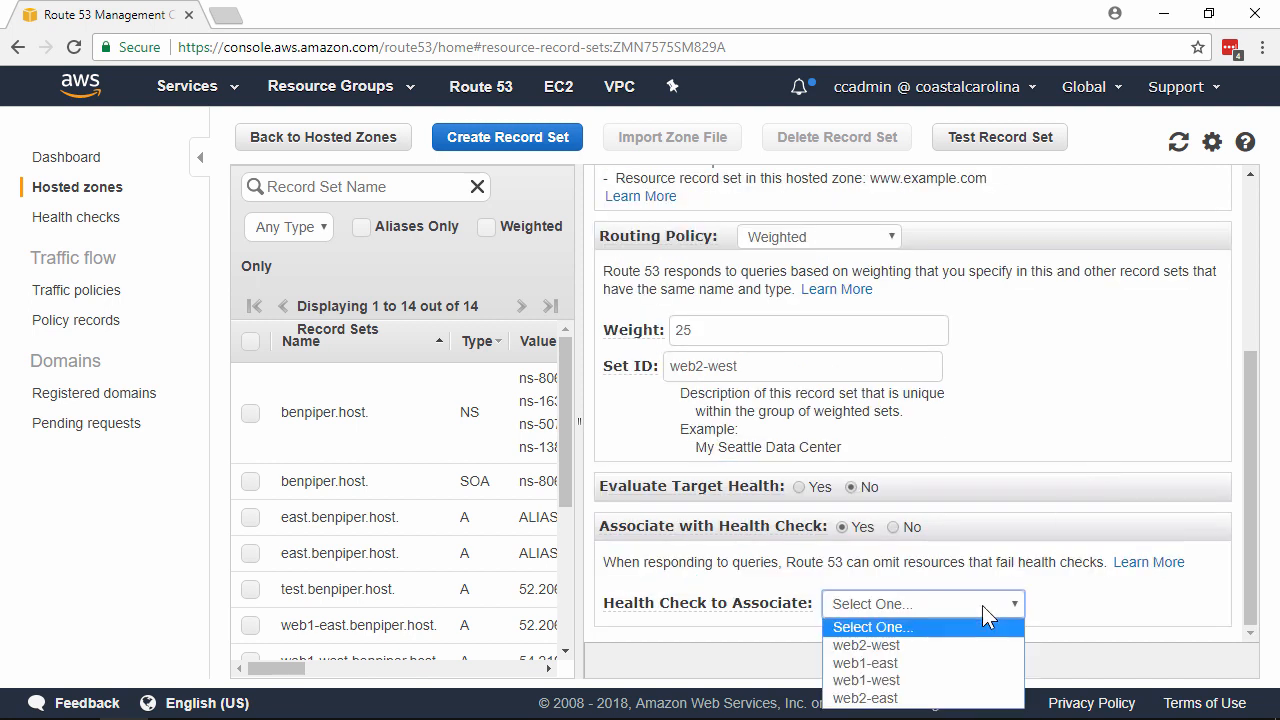
left_click(966, 642)
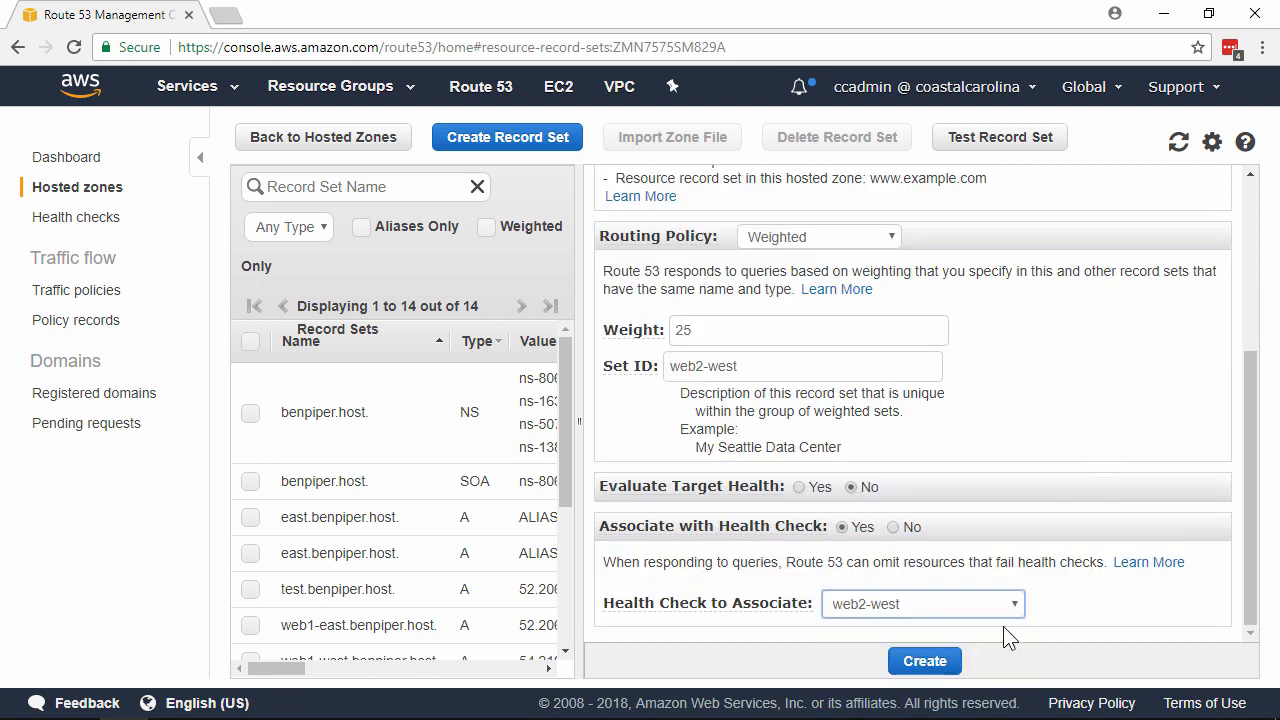
left_click(930, 662)
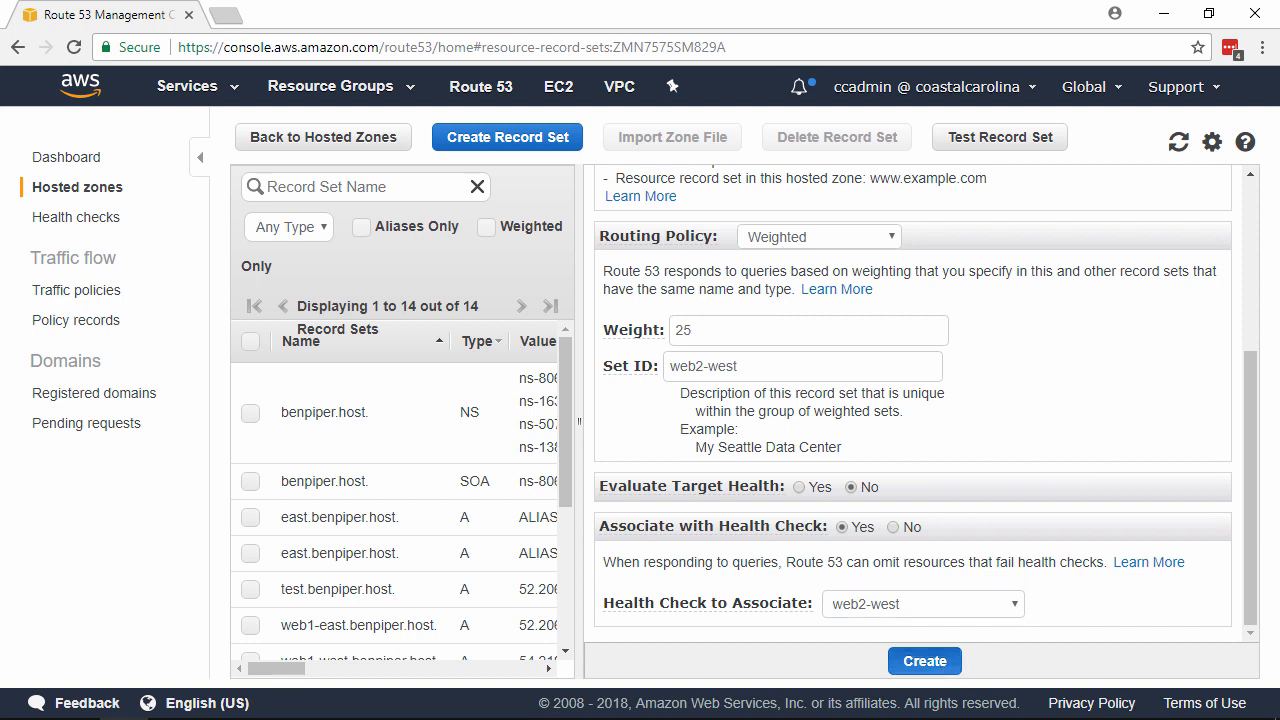
left_click_drag(582, 410, 886, 420)
scroll(686, 420, "down", 3)
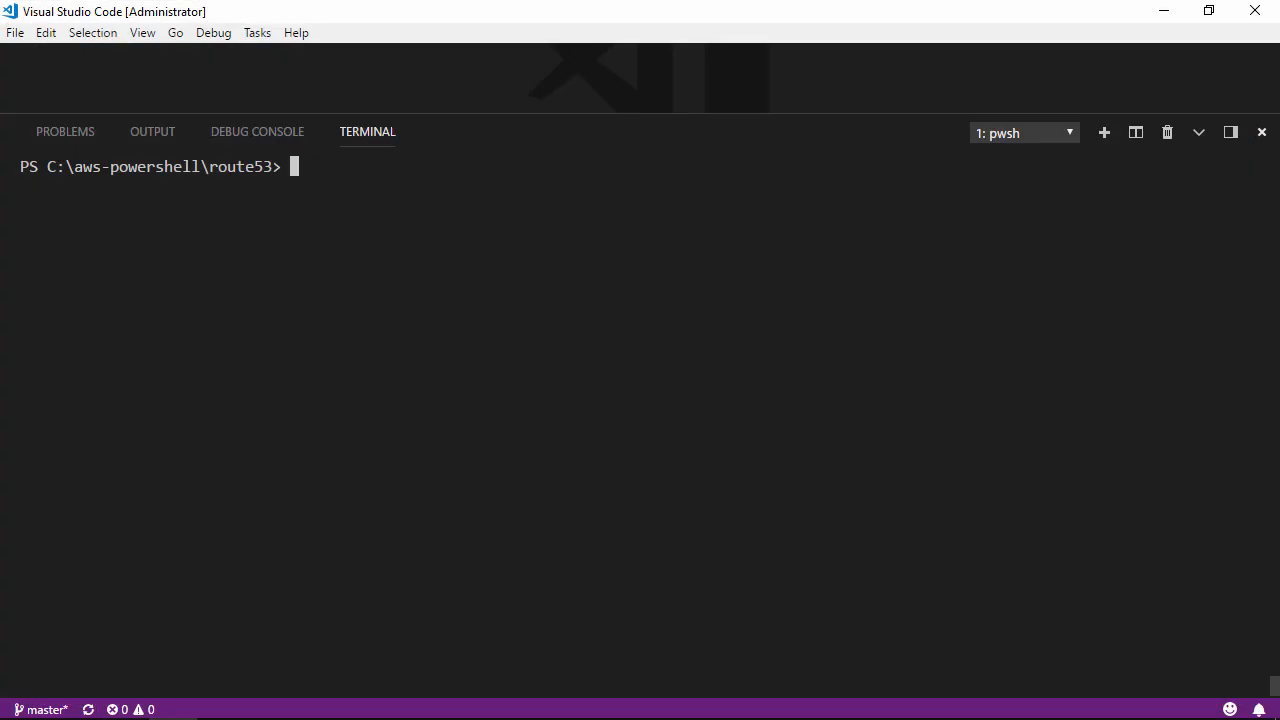
type("nslookup www.")
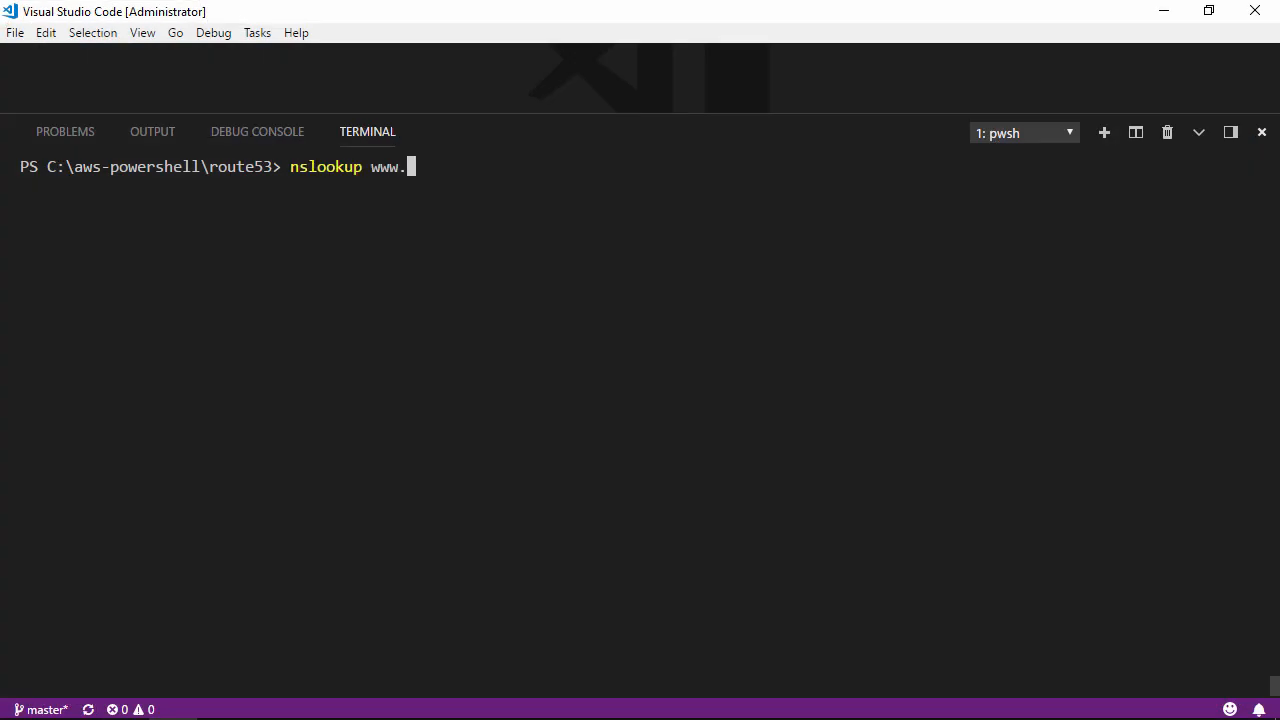
type("benpiper.host")
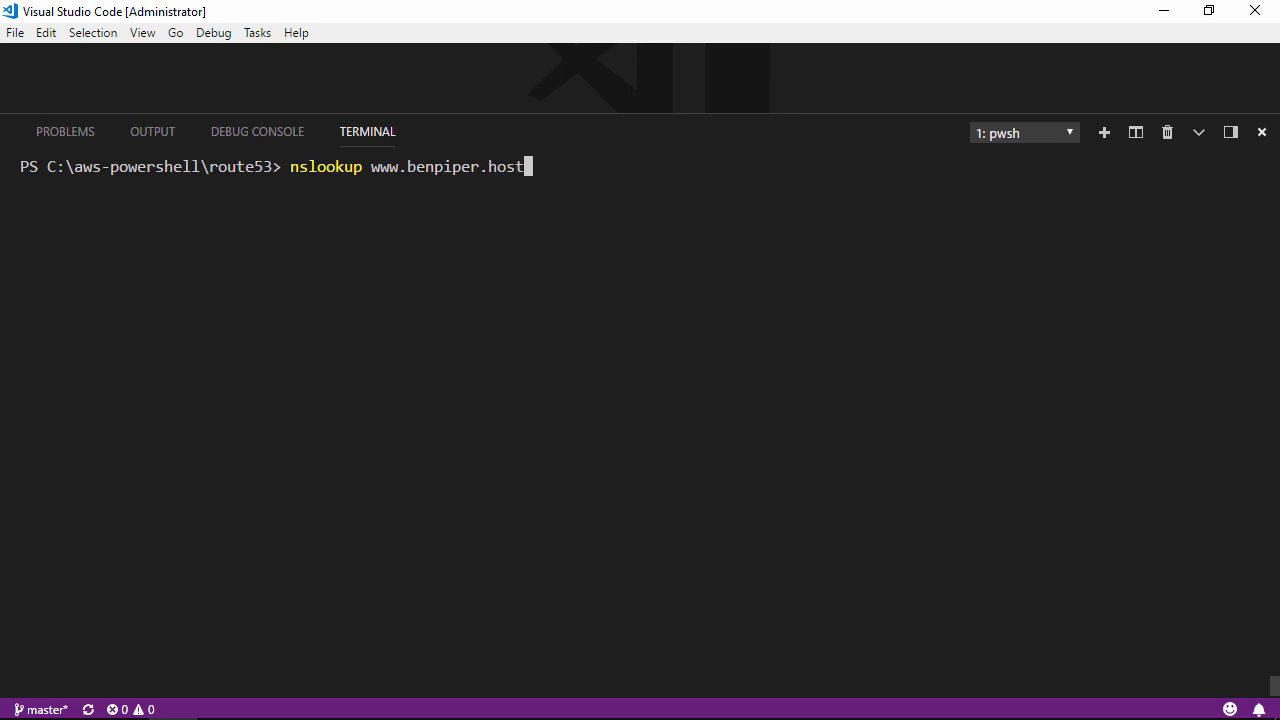
key("Return")
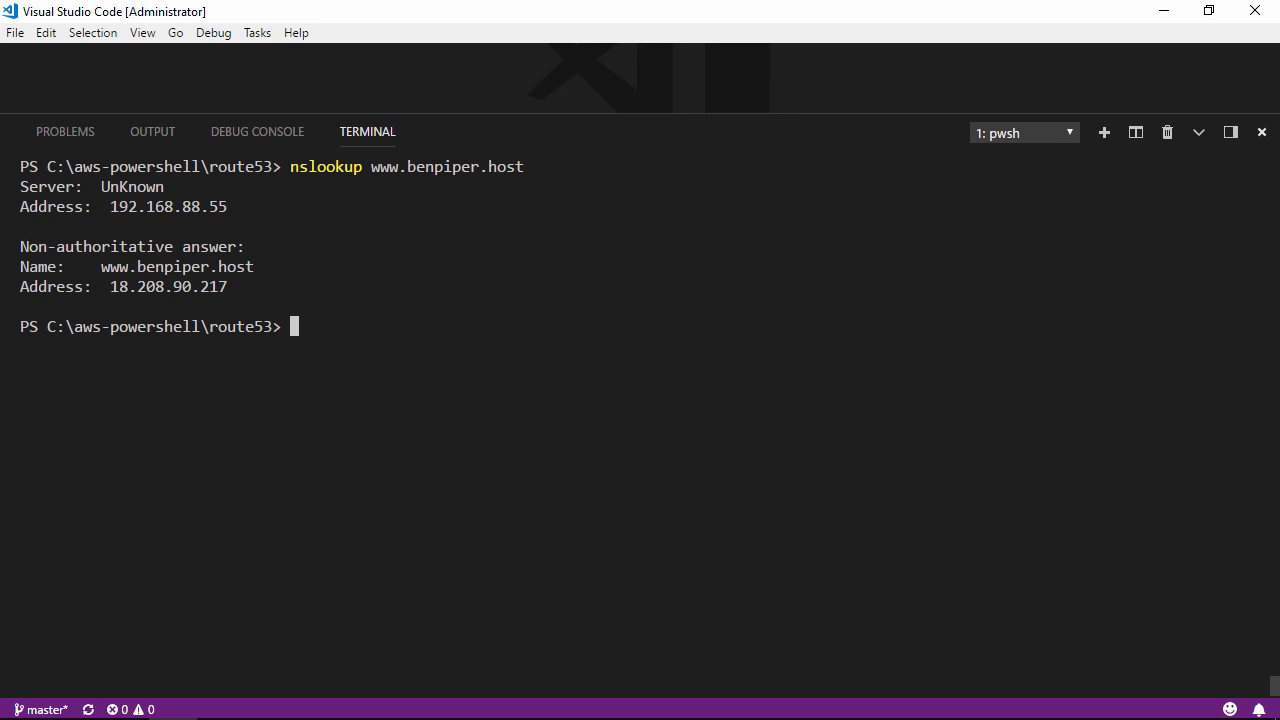
key("Up")
key("Return")
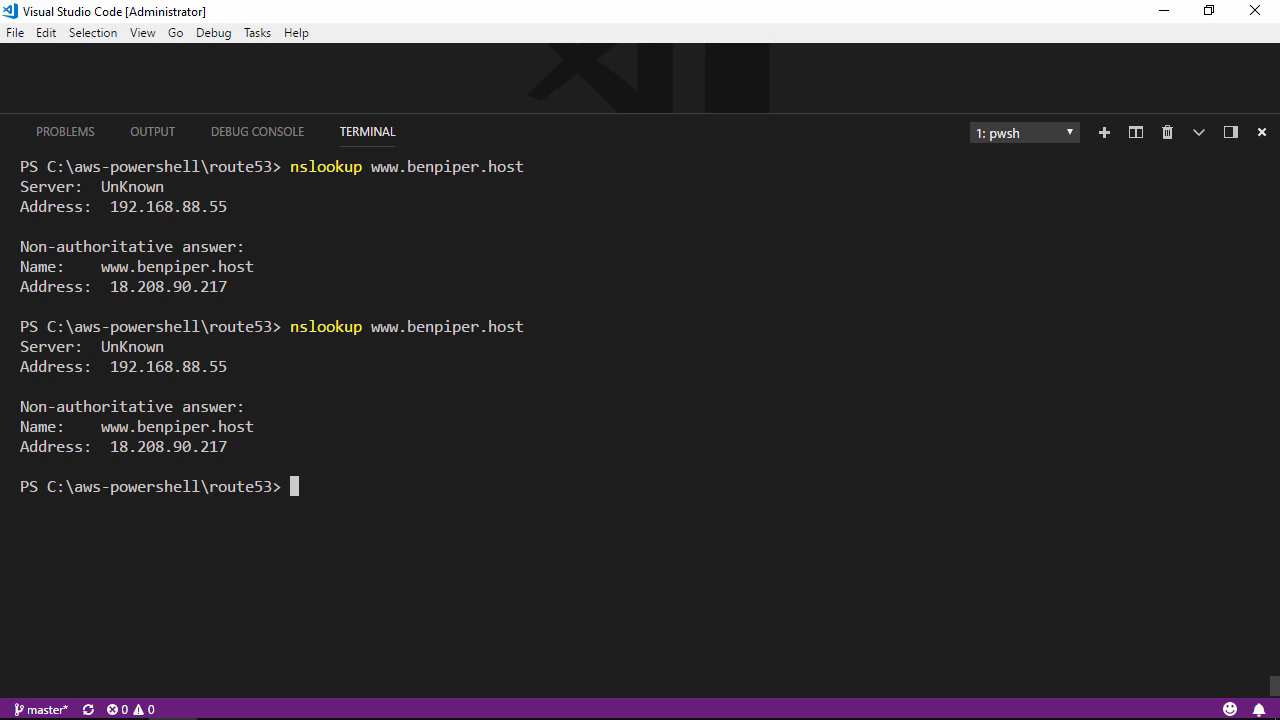